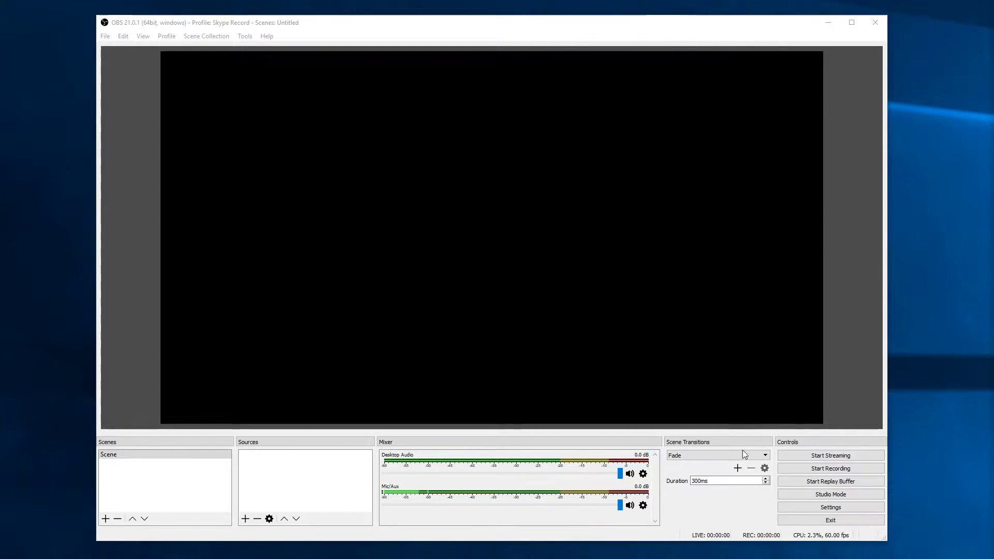
Step: Keep Speakers (Sound BlasterX AE-5) for desktop audio and Microphone (Sound BlasterX AE-5) for mic audio
{"action": "left_click", "coordinate": [815, 512]}
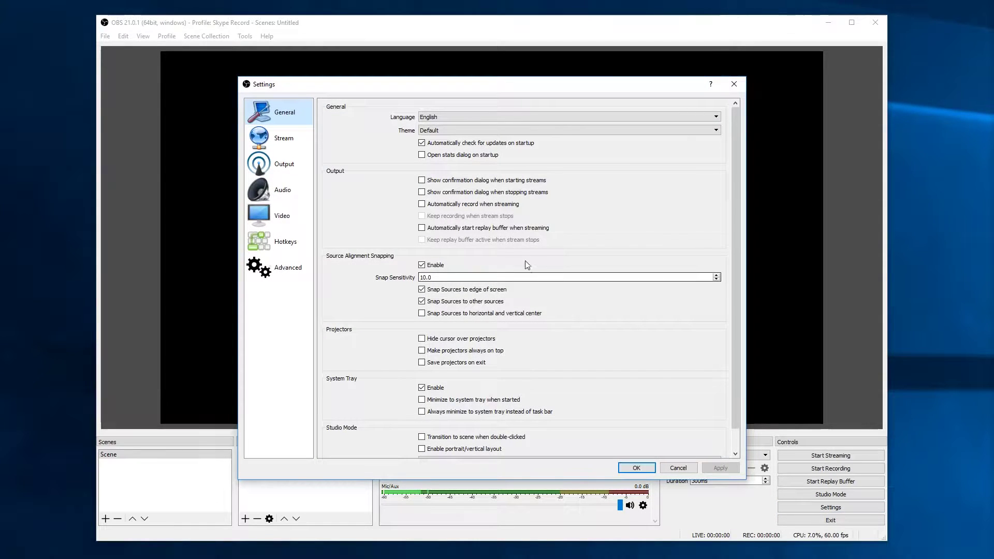
{"action": "left_click", "coordinate": [290, 188]}
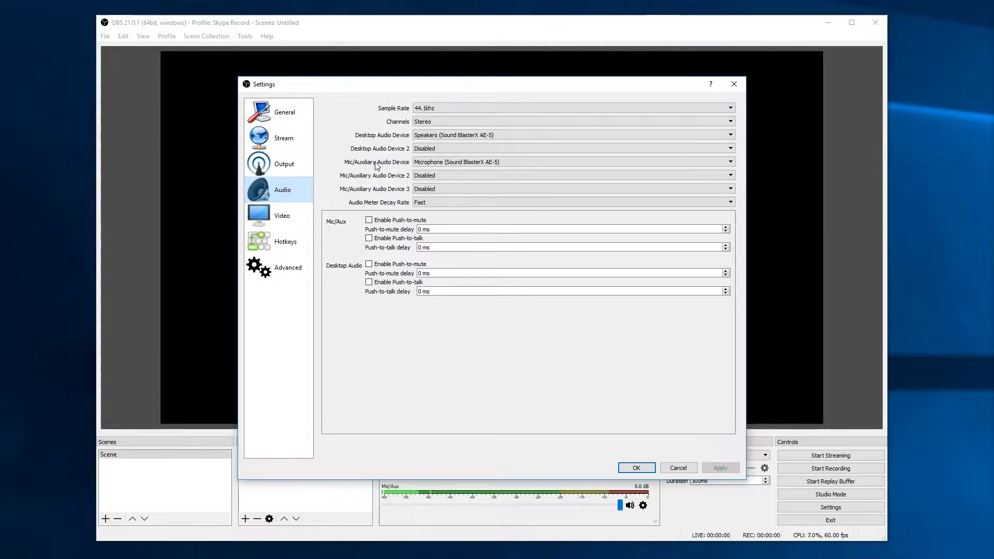
{"action": "left_click", "coordinate": [462, 135]}
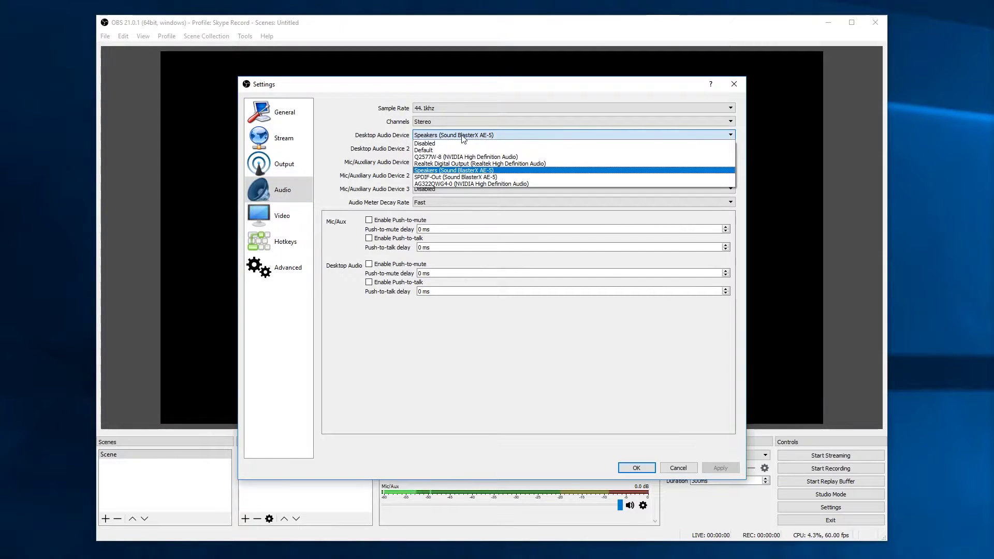
{"action": "left_click", "coordinate": [464, 170]}
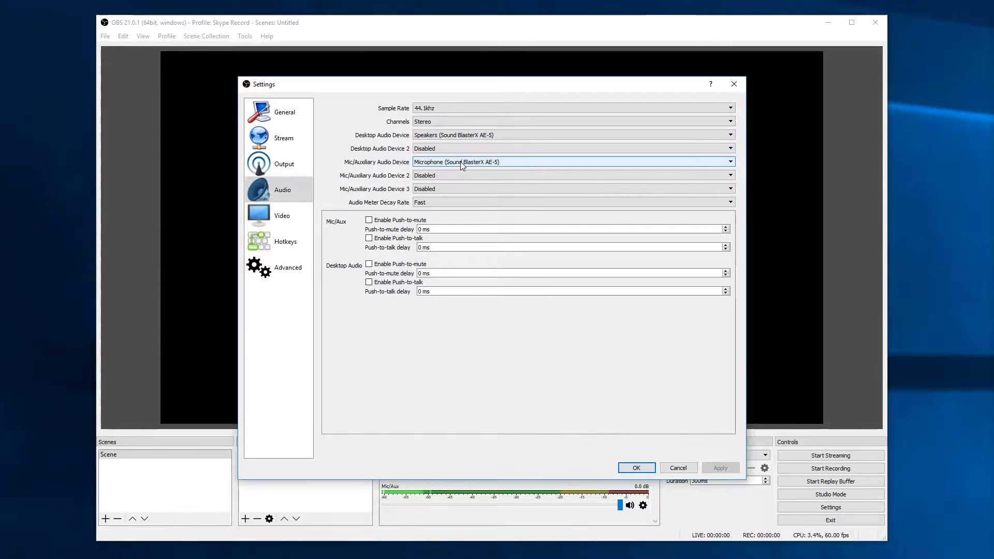
{"action": "left_click", "coordinate": [463, 166]}
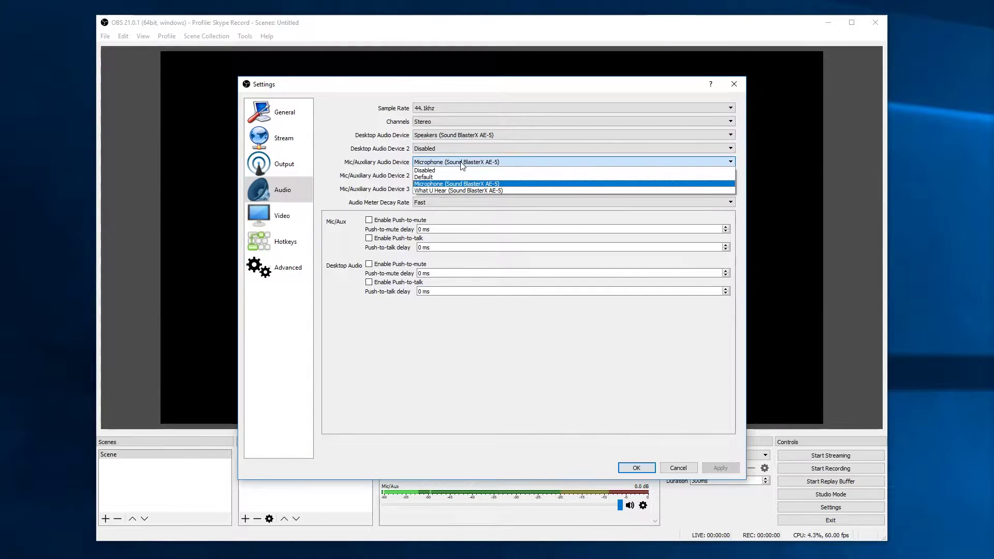
{"action": "left_click", "coordinate": [463, 185]}
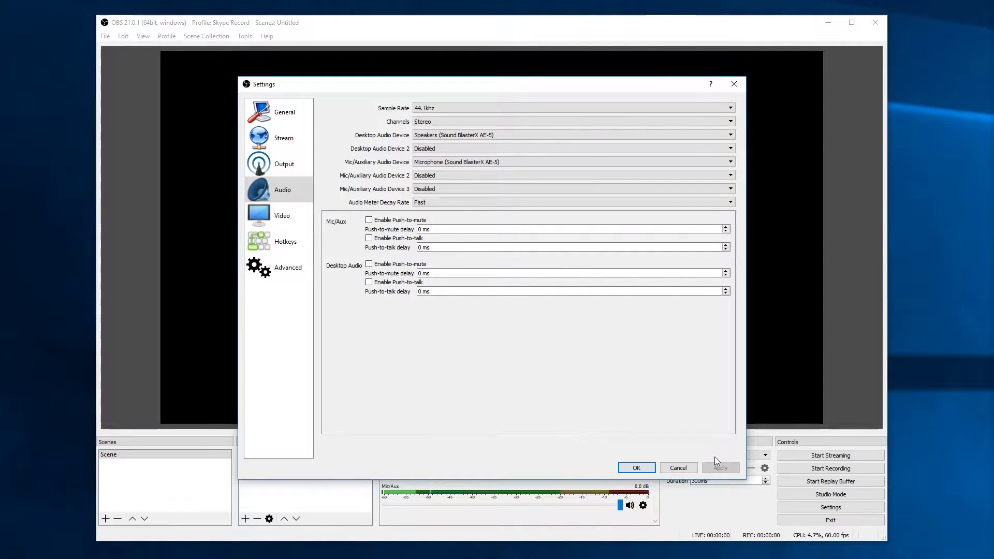
Step: Apply video settings of 2560x1440 base, 1920x1080 output and 60 FPS
{"action": "left_click", "coordinate": [265, 220]}
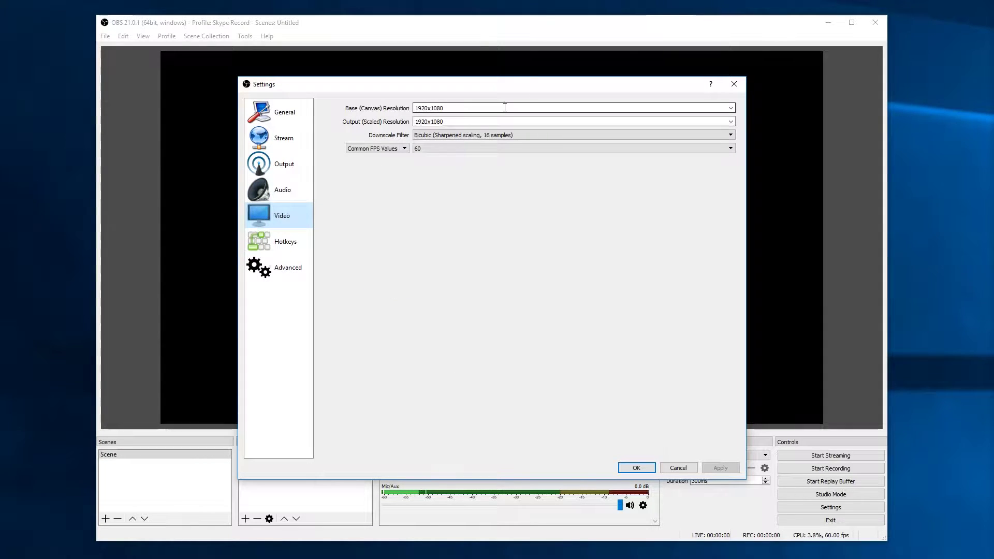
{"action": "left_click", "coordinate": [730, 108]}
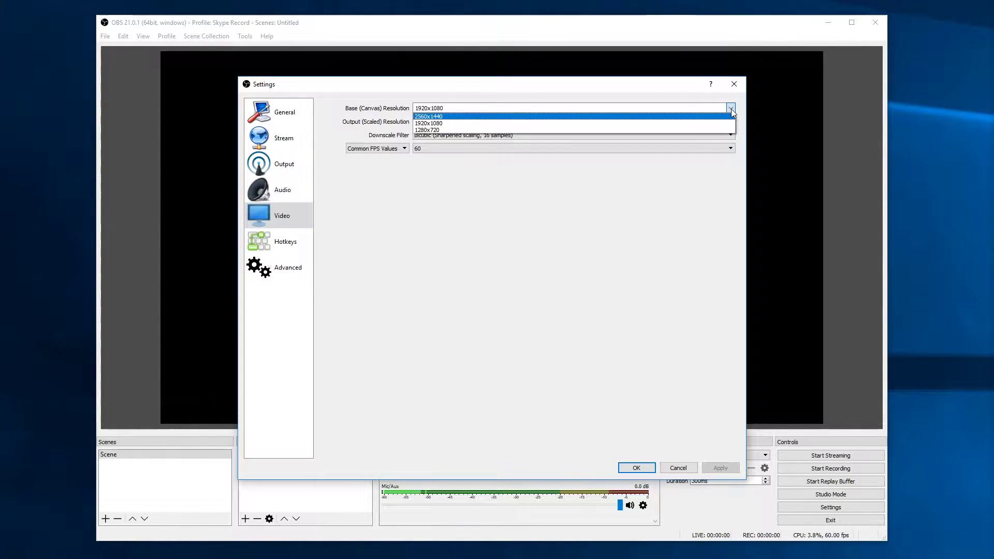
{"action": "left_click", "coordinate": [701, 120]}
{"action": "left_click", "coordinate": [731, 122]}
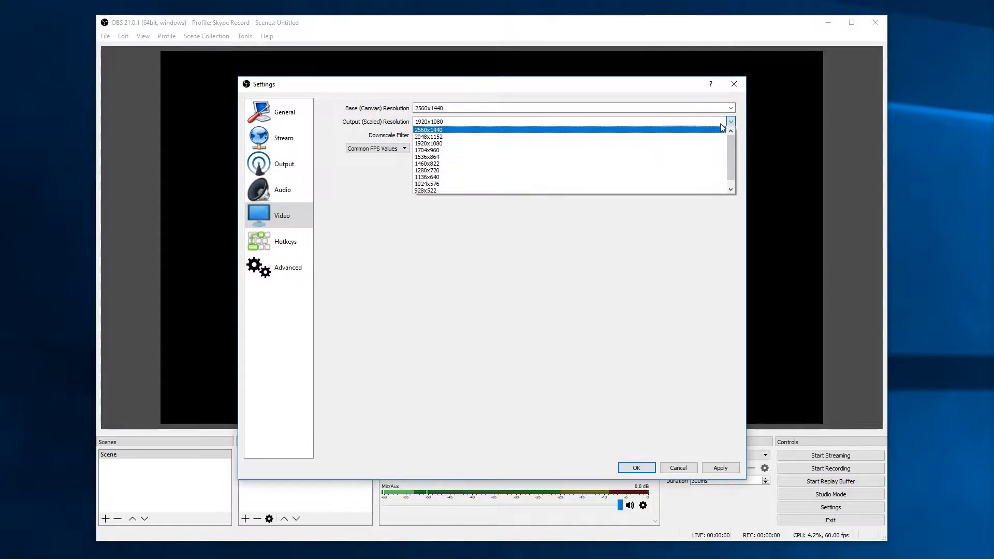
{"action": "left_click", "coordinate": [685, 131]}
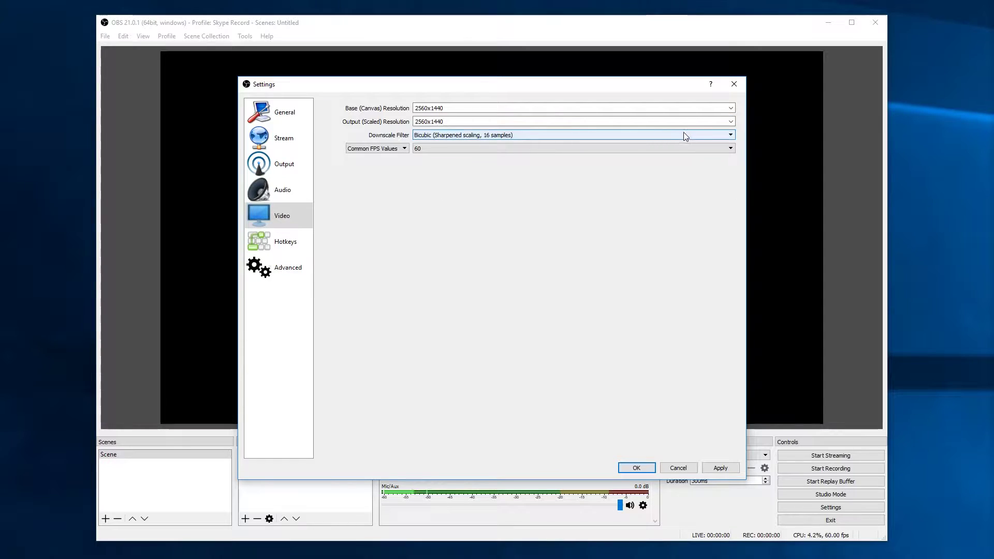
{"action": "left_click", "coordinate": [731, 122]}
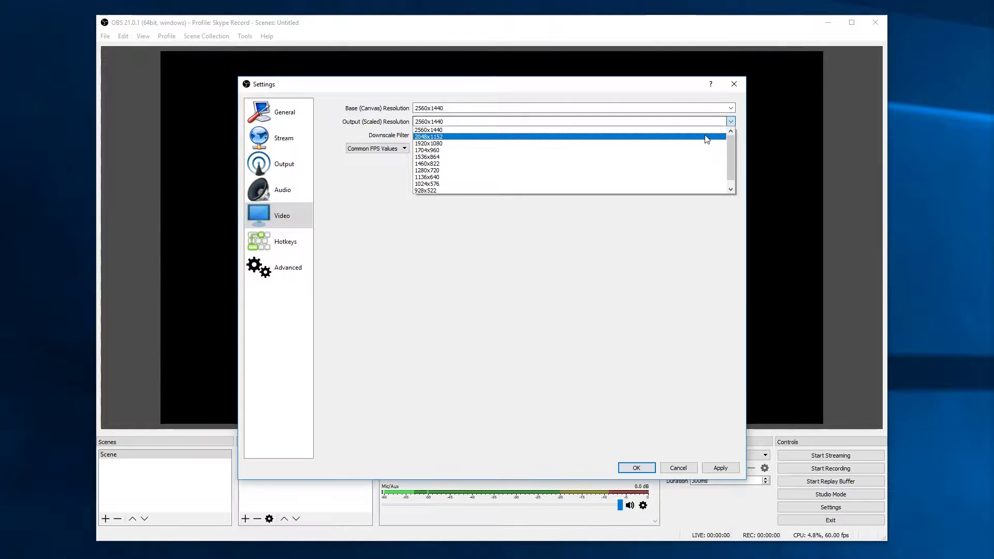
{"action": "left_click", "coordinate": [552, 144]}
{"action": "left_click", "coordinate": [552, 150]}
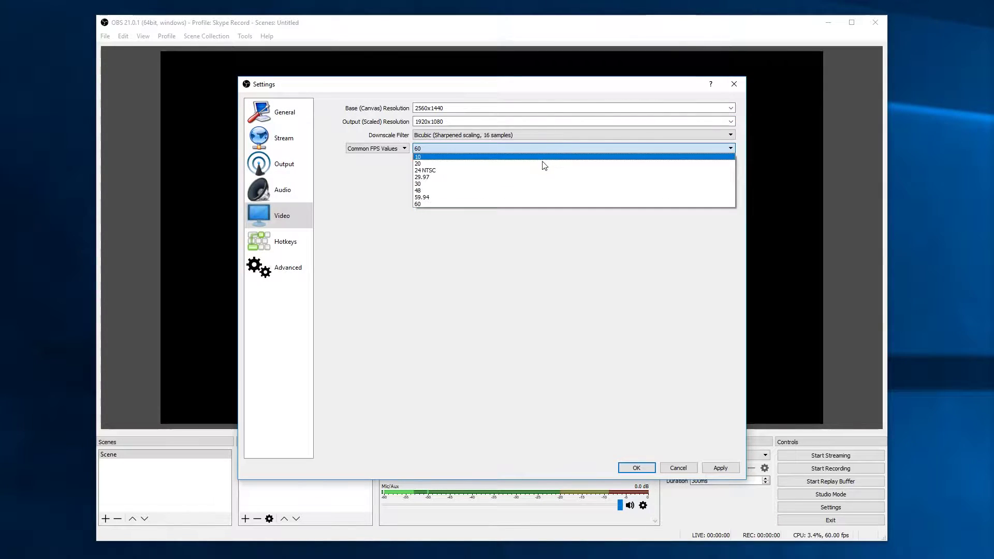
{"action": "left_click", "coordinate": [521, 205]}
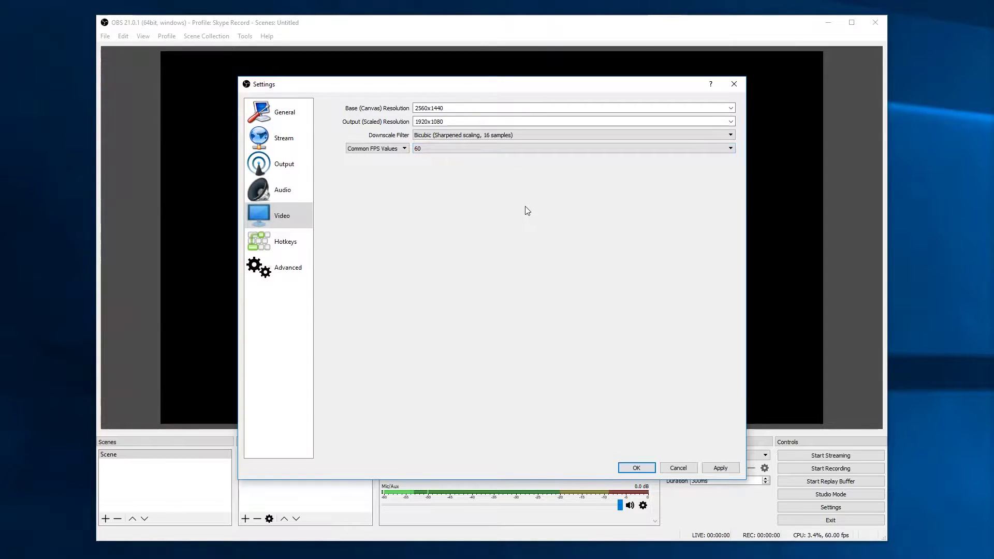
{"action": "left_click", "coordinate": [716, 470]}
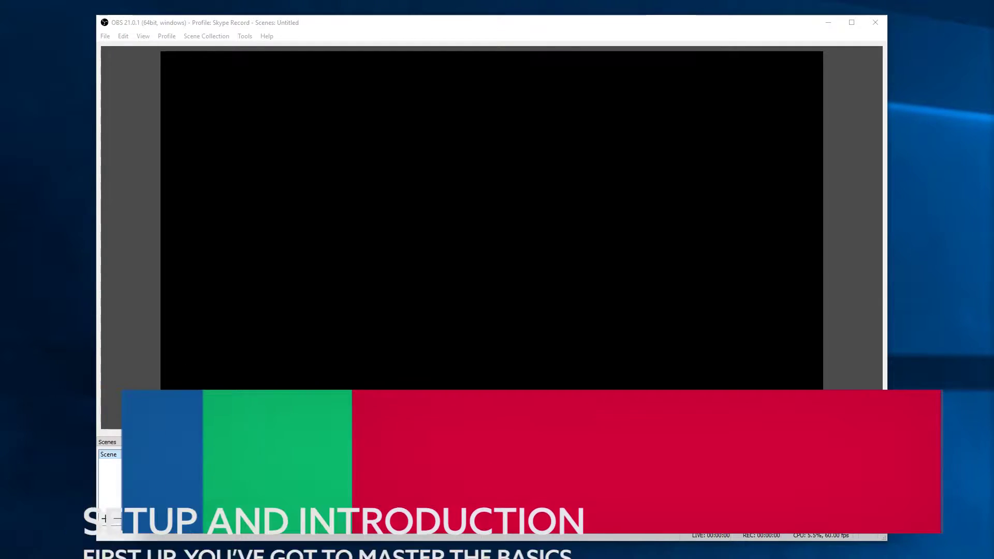
Step: Create scenes named Overlay and Webcam, and begin adding a browser source to Webcam
{"action": "left_click", "coordinate": [109, 519]}
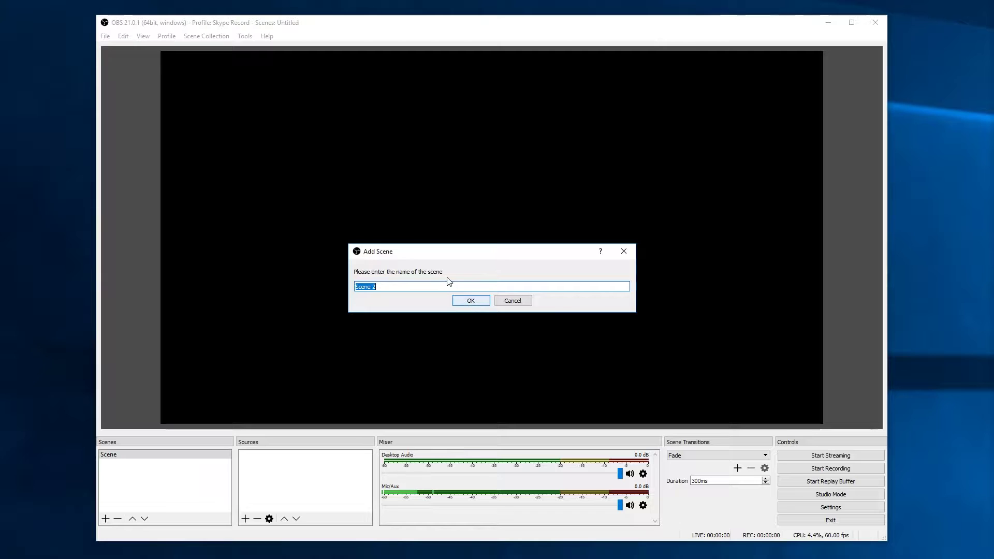
{"action": "type", "text": "Ov"}
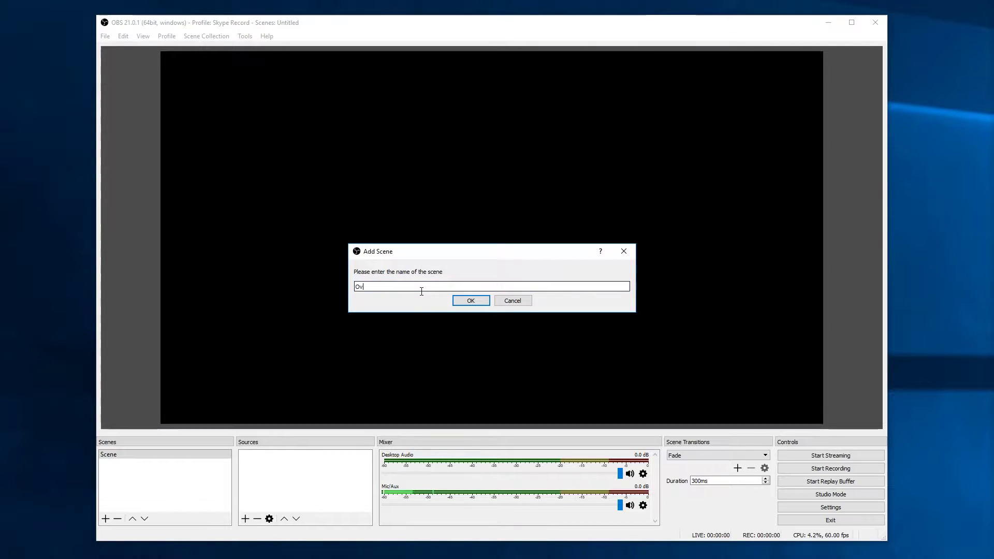
{"action": "type", "text": "erlay"}
{"action": "key", "text": "Return"}
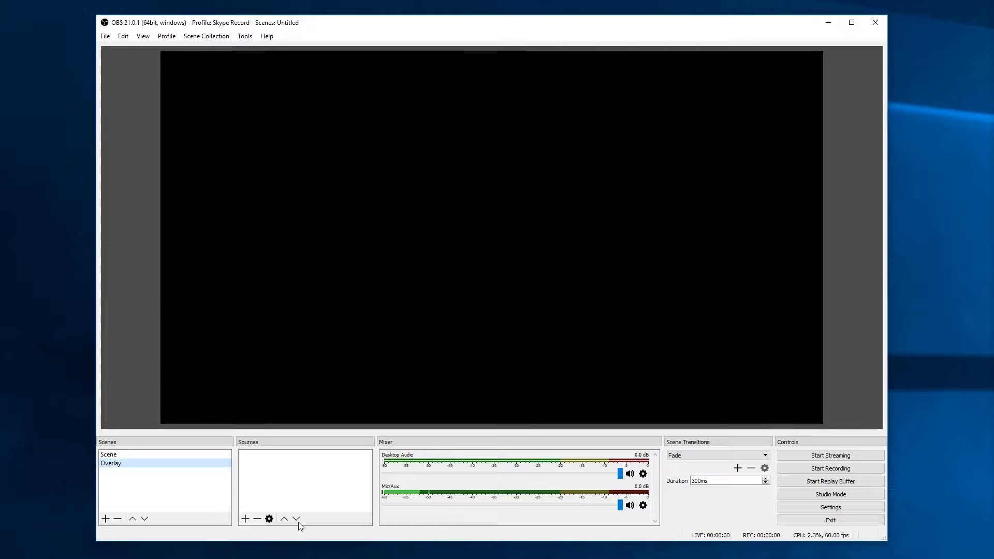
{"action": "left_click", "coordinate": [105, 519]}
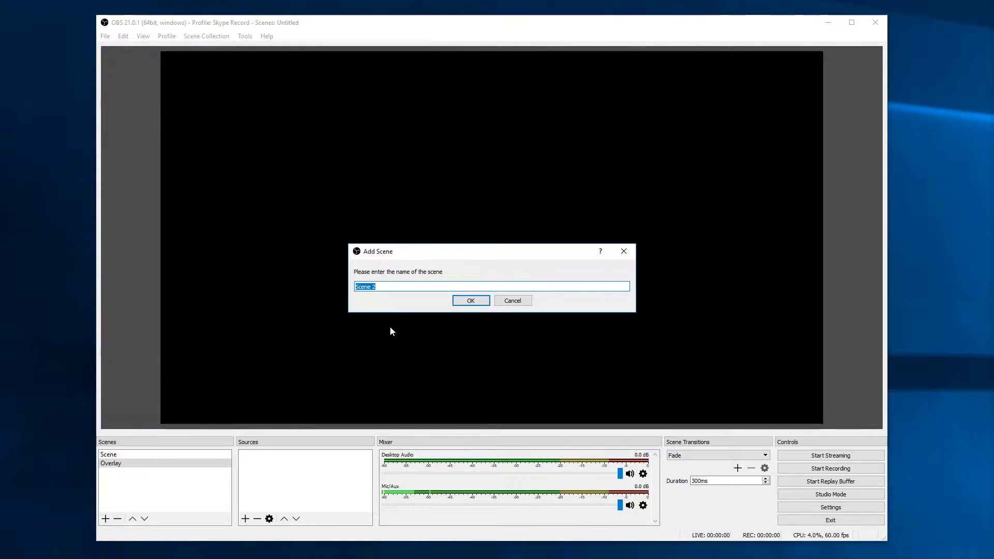
{"action": "type", "text": "Webcam"}
{"action": "key", "text": "Return"}
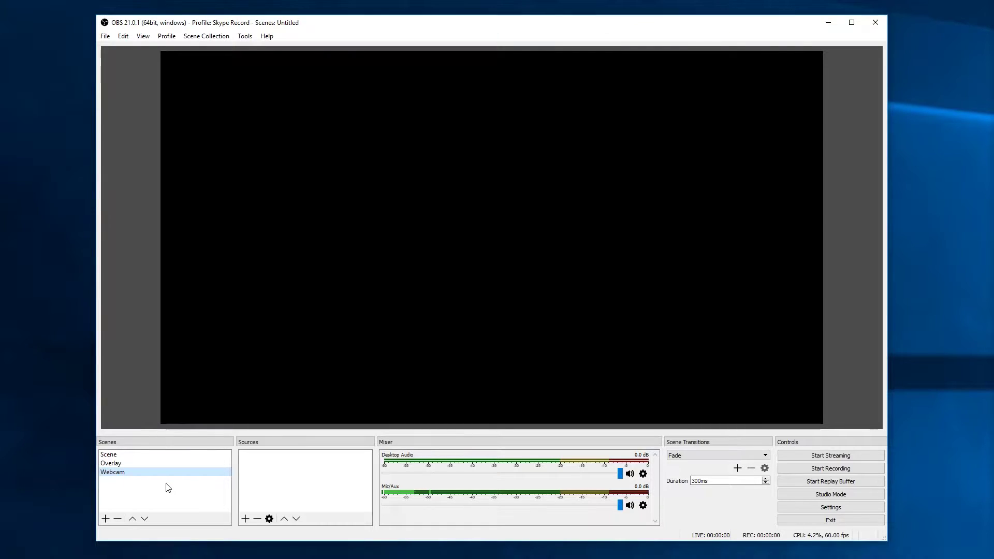
{"action": "left_click", "coordinate": [291, 477]}
Step: Add the browser source, and set Desktop Audio to -21.4 dB with Mic/Aux at 0.0 dB
{"action": "key", "text": "ctrl+v"}
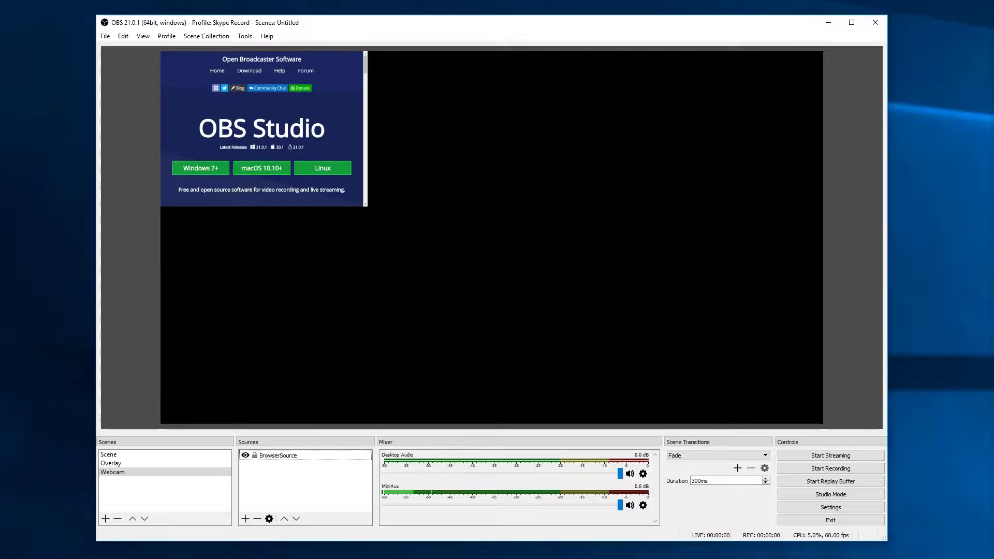
{"action": "left_click_drag", "start_coordinate": [602, 474], "coordinate": [476, 474]}
{"action": "mouse_move", "coordinate": [620, 505]}
{"action": "left_mouse_down"}
{"action": "mouse_move", "coordinate": [498, 507]}
{"action": "mouse_move", "coordinate": [635, 513]}
{"action": "left_mouse_up"}
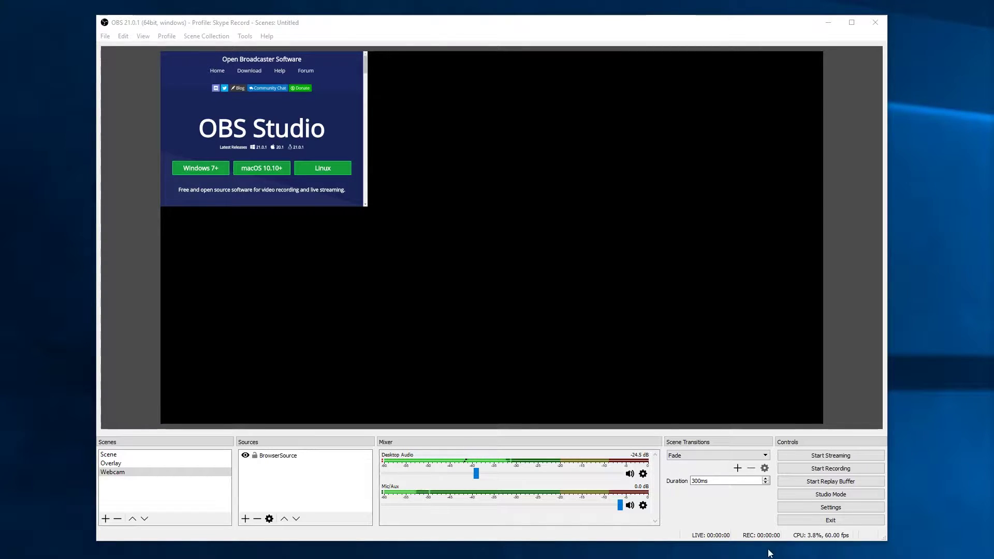
{"action": "left_click_drag", "start_coordinate": [479, 474], "coordinate": [619, 481]}
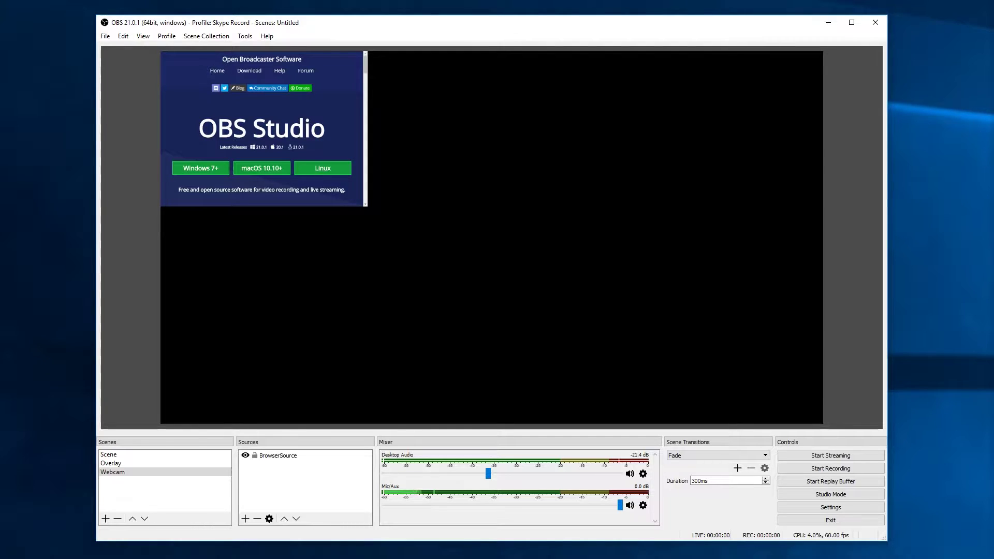
Step: Switch the scene transition to Cut, and add a Stinger transition under its default name
{"action": "left_click", "coordinate": [766, 456]}
{"action": "left_click", "coordinate": [757, 464]}
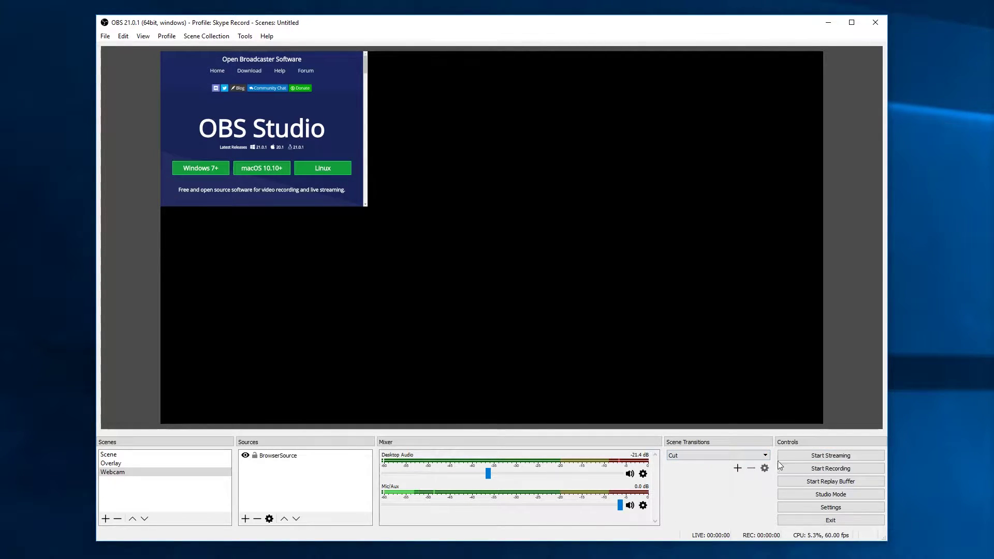
{"action": "left_click", "coordinate": [738, 468]}
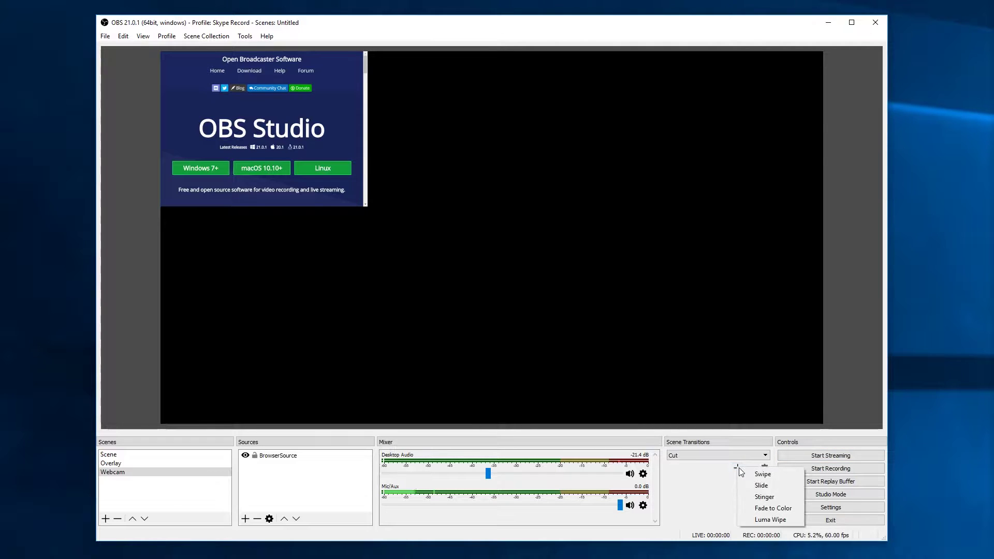
{"action": "left_click", "coordinate": [772, 497]}
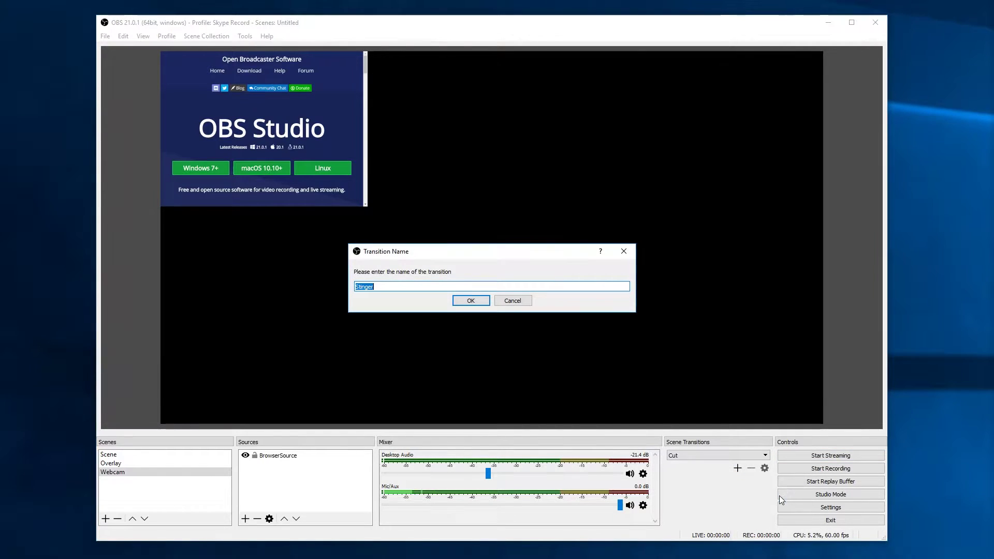
{"action": "left_click", "coordinate": [471, 301]}
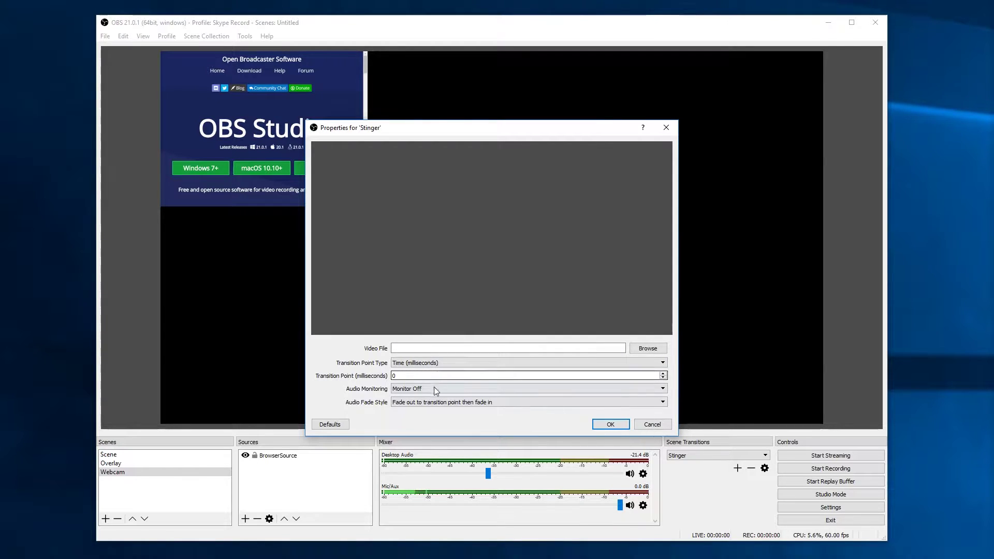
{"action": "left_click", "coordinate": [650, 424]}
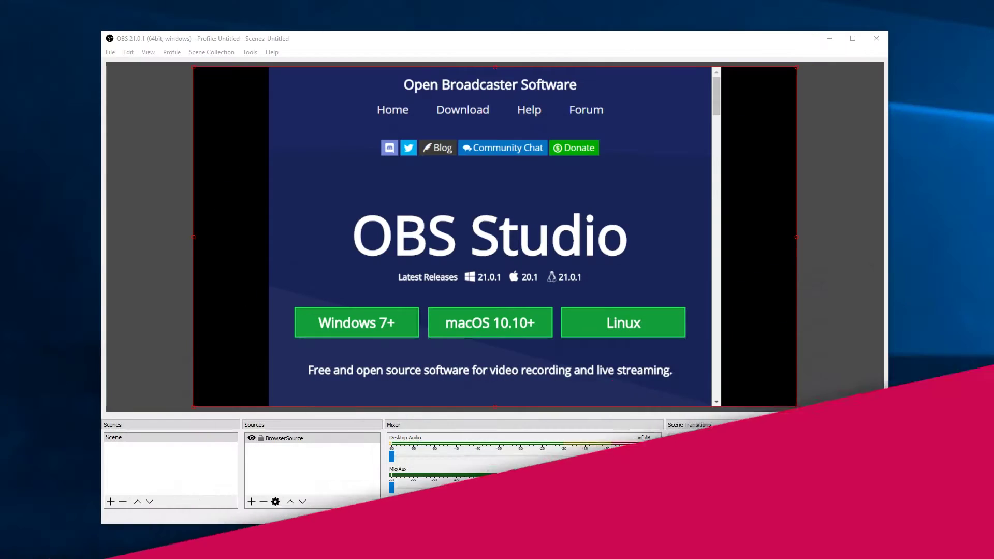
Step: Delete the BrowserSource from the scene and begin adding a Game Capture source
{"action": "left_click", "coordinate": [278, 440]}
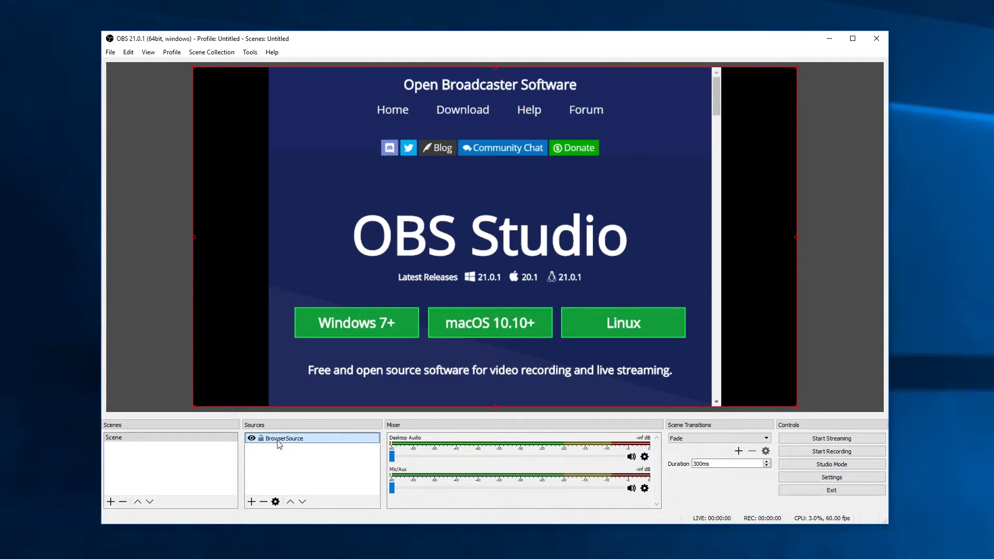
{"action": "left_click", "coordinate": [263, 502]}
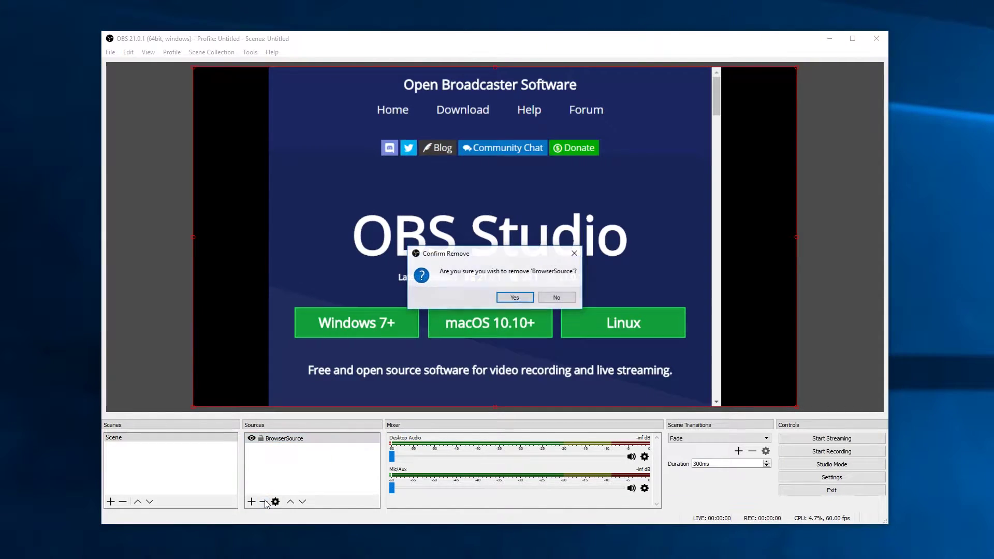
{"action": "left_click", "coordinate": [515, 299]}
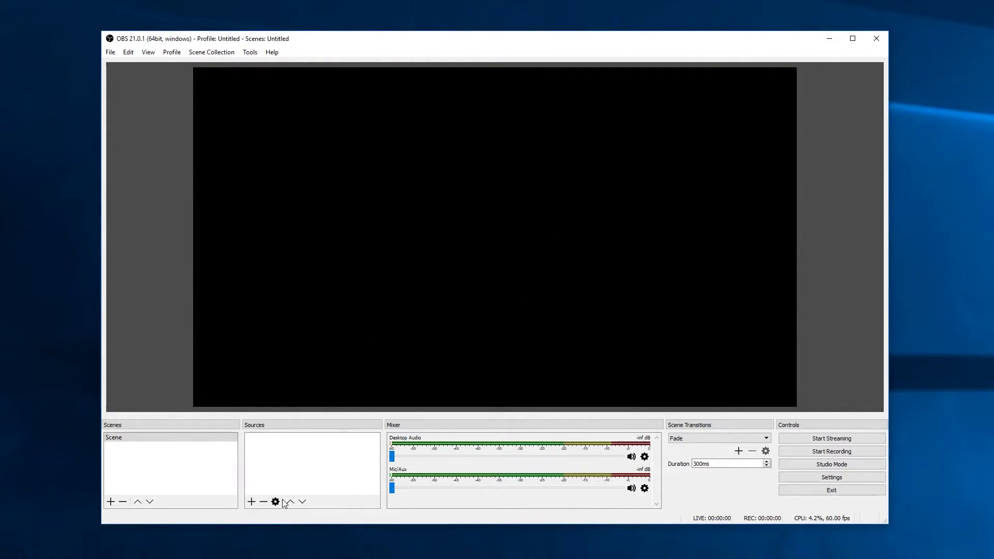
{"action": "left_click", "coordinate": [252, 502]}
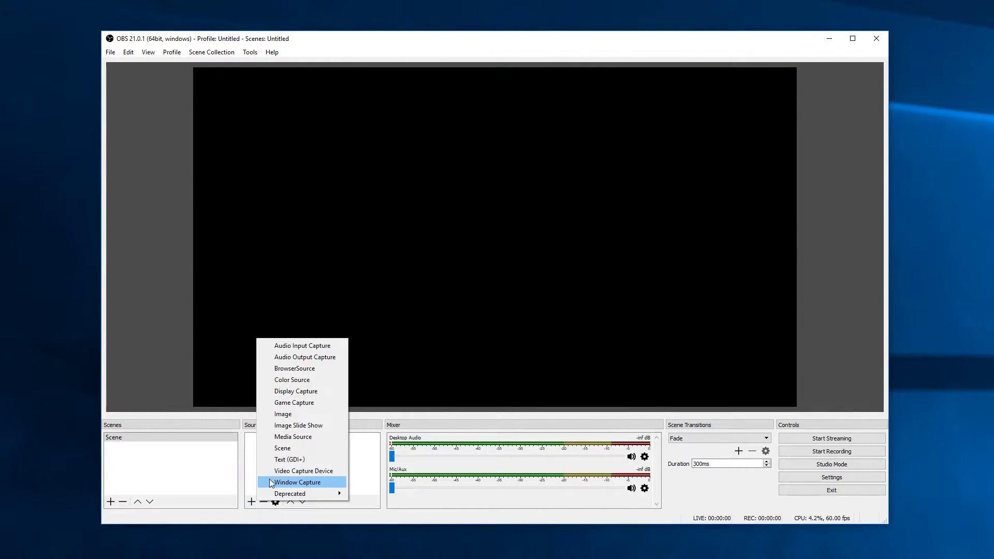
{"action": "left_click", "coordinate": [312, 403]}
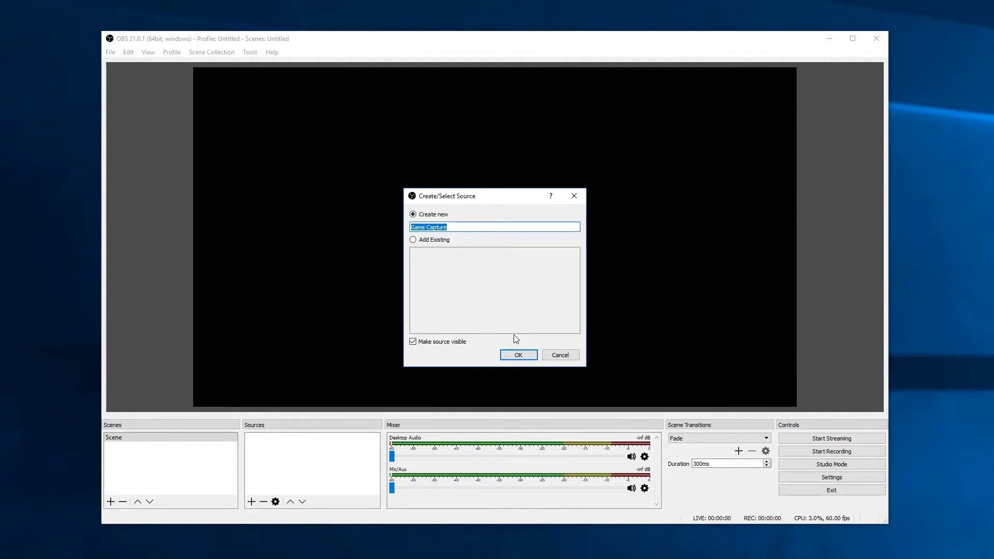
Step: Create Game Capture in specific-window mode capturing the PLAYERUNKNOWN'S BATTLEGROUNDS (TslGame.exe) window
{"action": "left_click", "coordinate": [521, 355]}
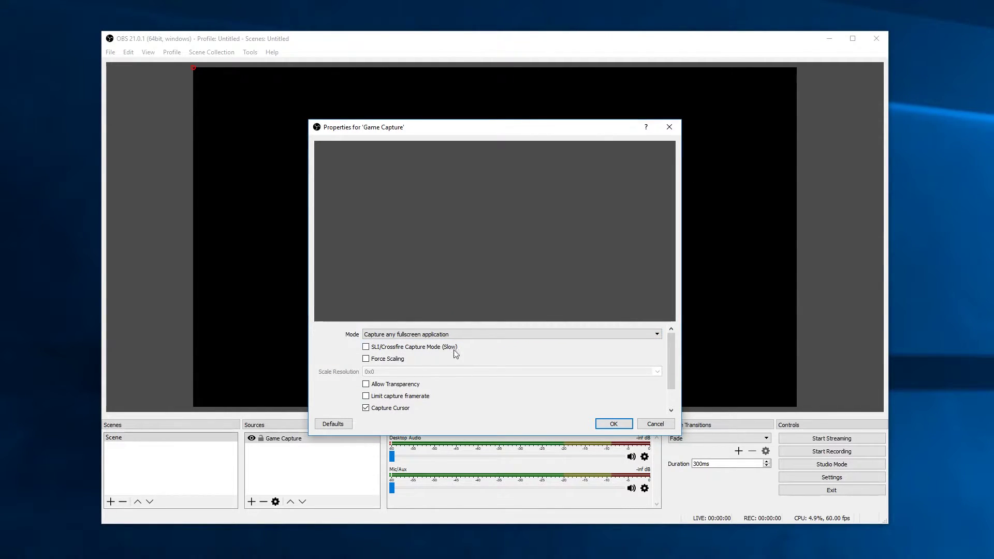
{"action": "left_click", "coordinate": [511, 335]}
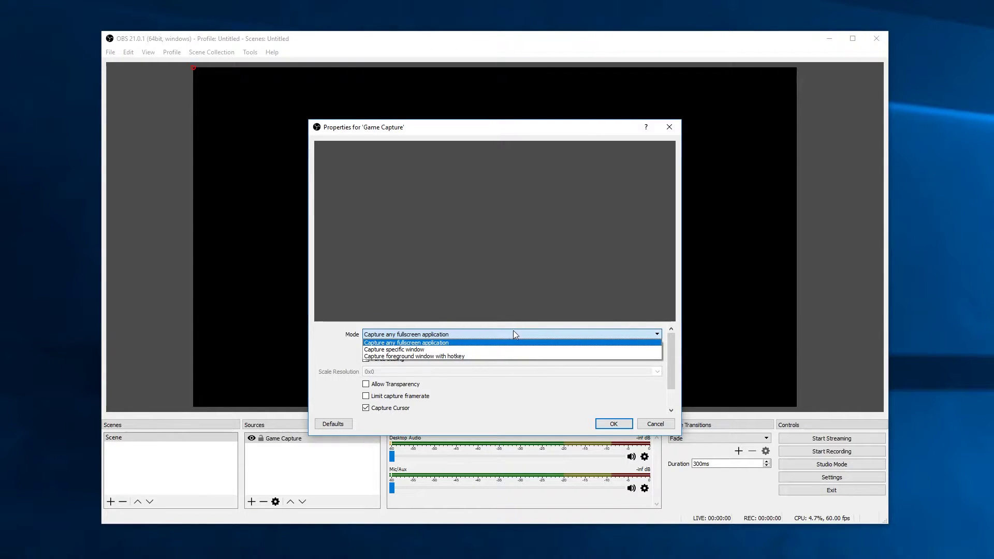
{"action": "left_click", "coordinate": [469, 344]}
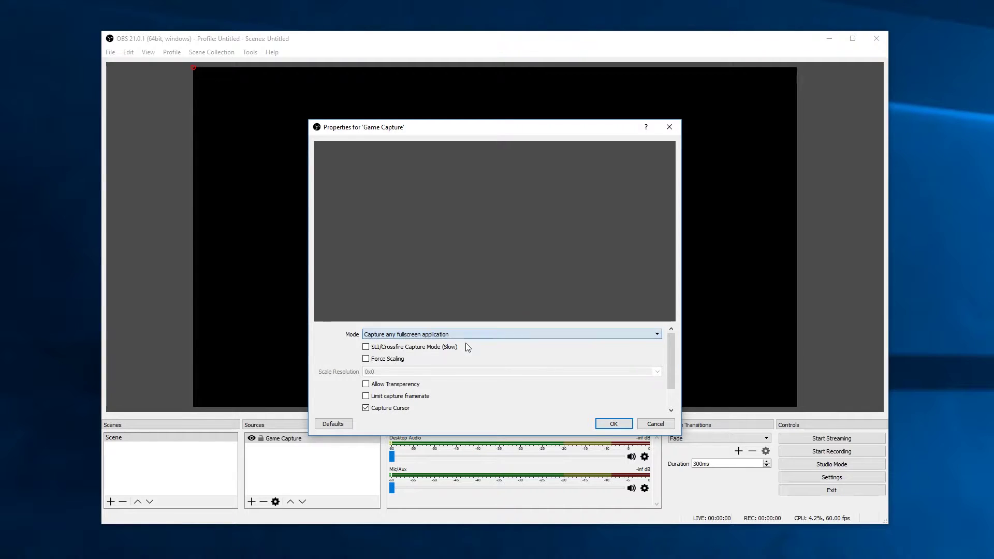
{"action": "left_click", "coordinate": [530, 341]}
{"action": "left_click", "coordinate": [506, 351]}
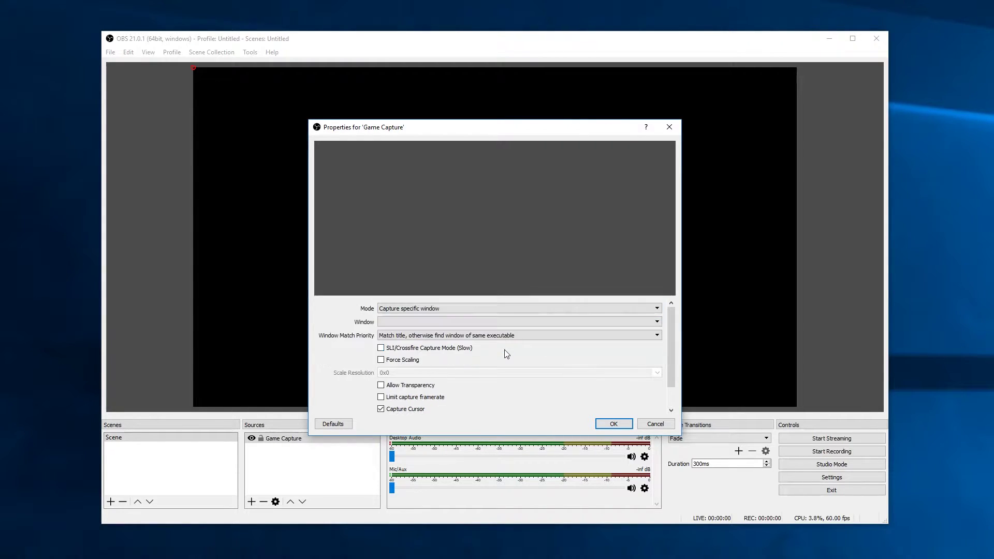
{"action": "left_click", "coordinate": [510, 324]}
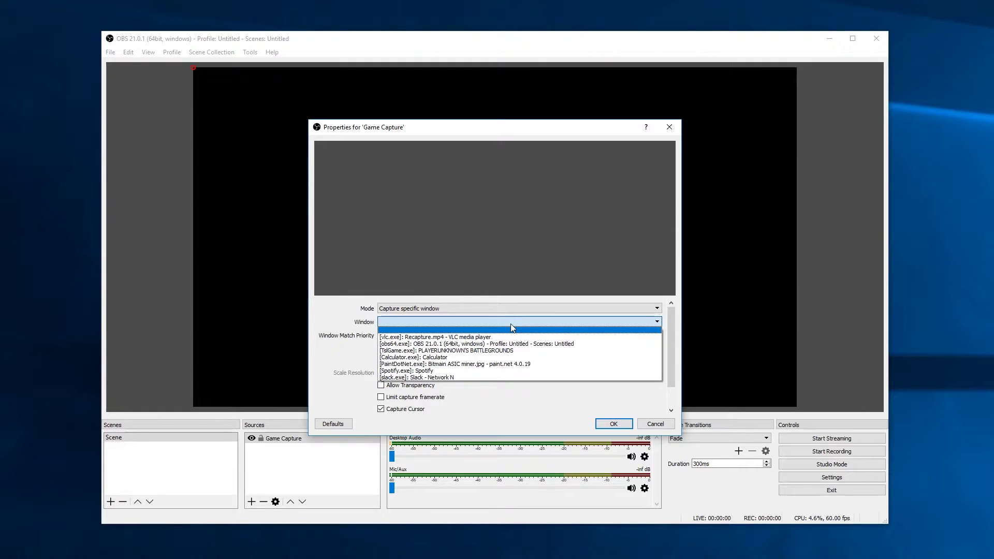
{"action": "left_click", "coordinate": [511, 351]}
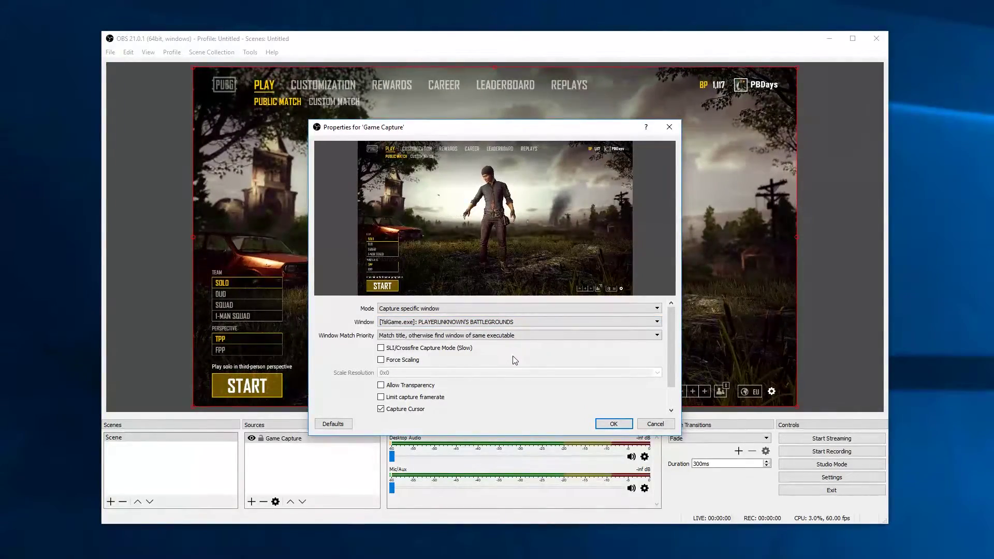
{"action": "left_click", "coordinate": [614, 423]}
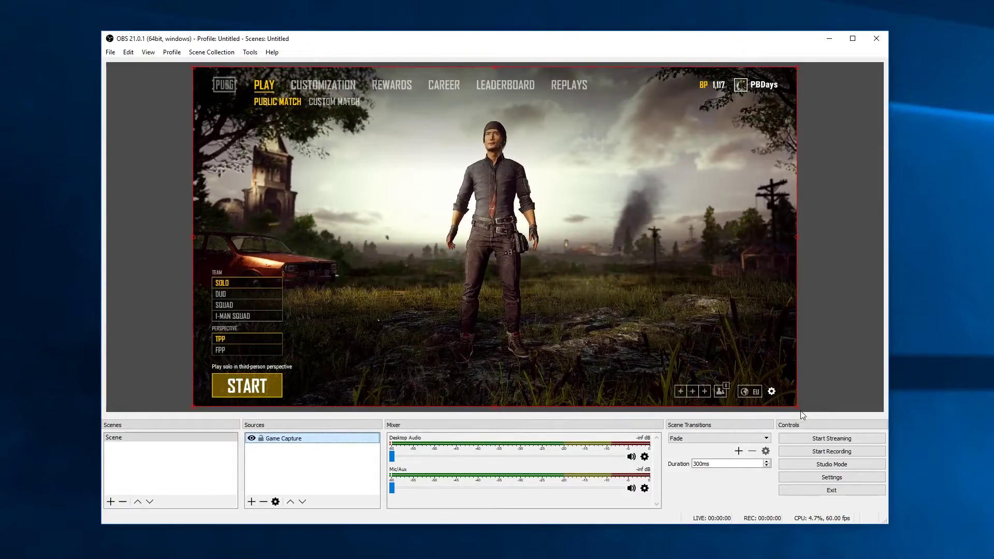
Step: Use Transform > Fit to screen so the game capture fills the whole canvas
{"action": "left_click_drag", "start_coordinate": [798, 407], "coordinate": [636, 318]}
{"action": "right_click", "coordinate": [449, 189]}
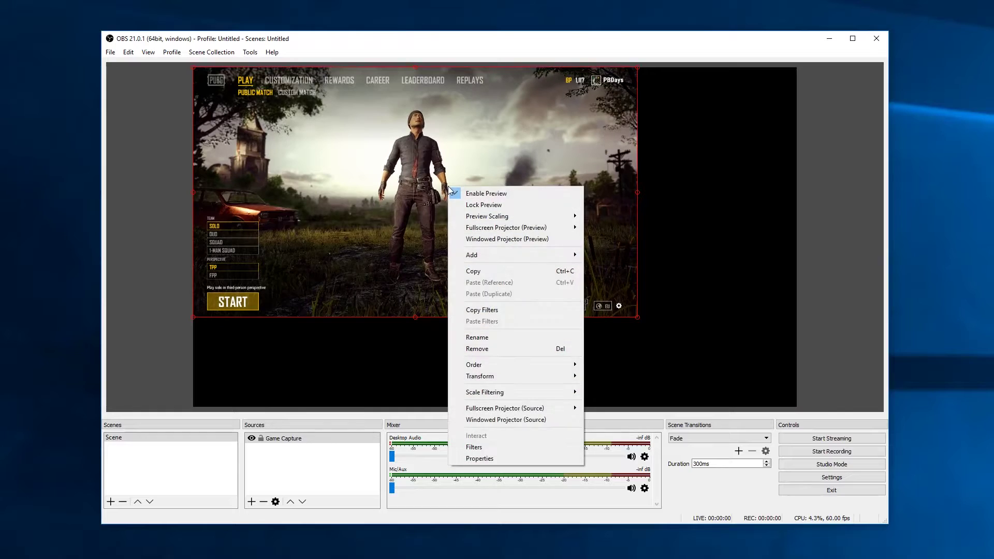
{"action": "left_click", "coordinate": [370, 210]}
{"action": "right_click", "coordinate": [370, 210]}
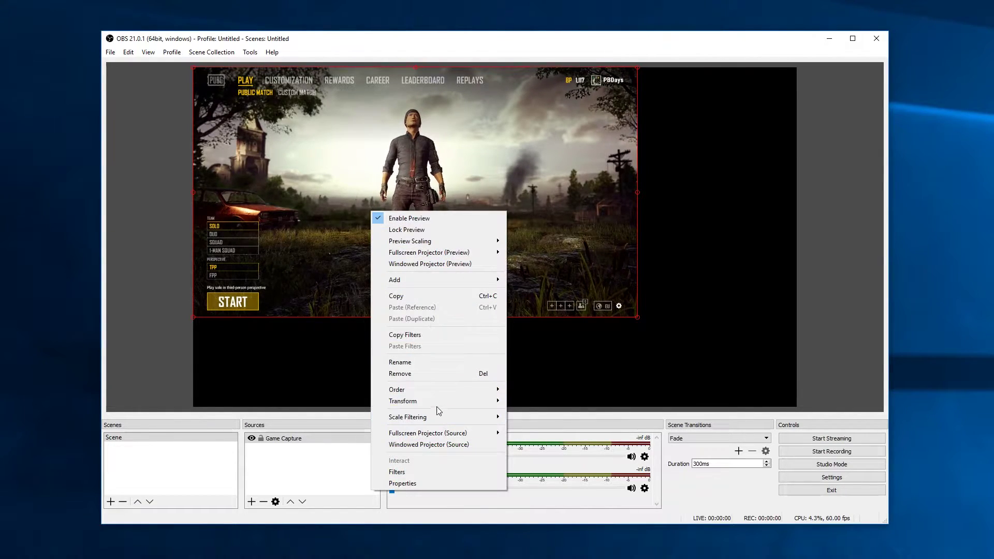
{"action": "mouse_move", "coordinate": [434, 399]}
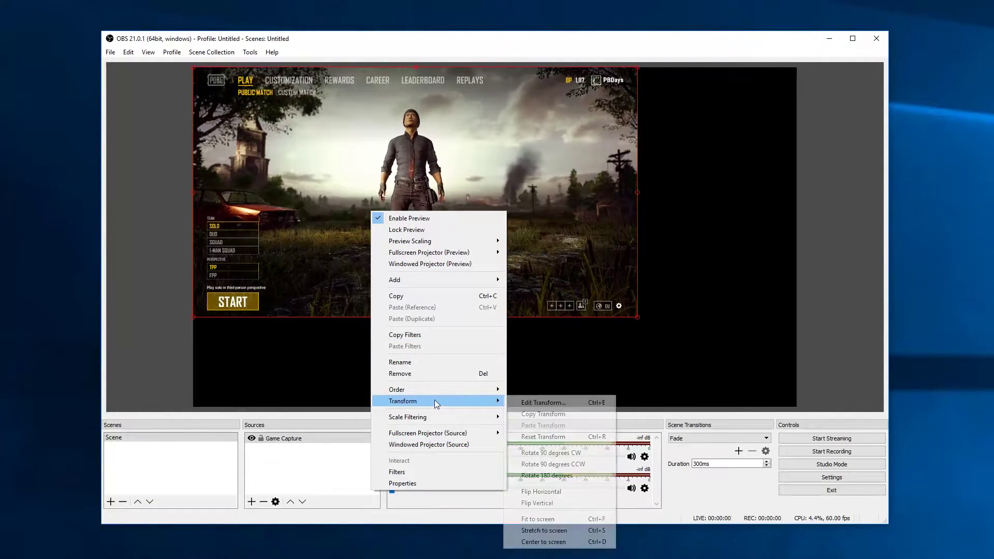
{"action": "left_click", "coordinate": [561, 518]}
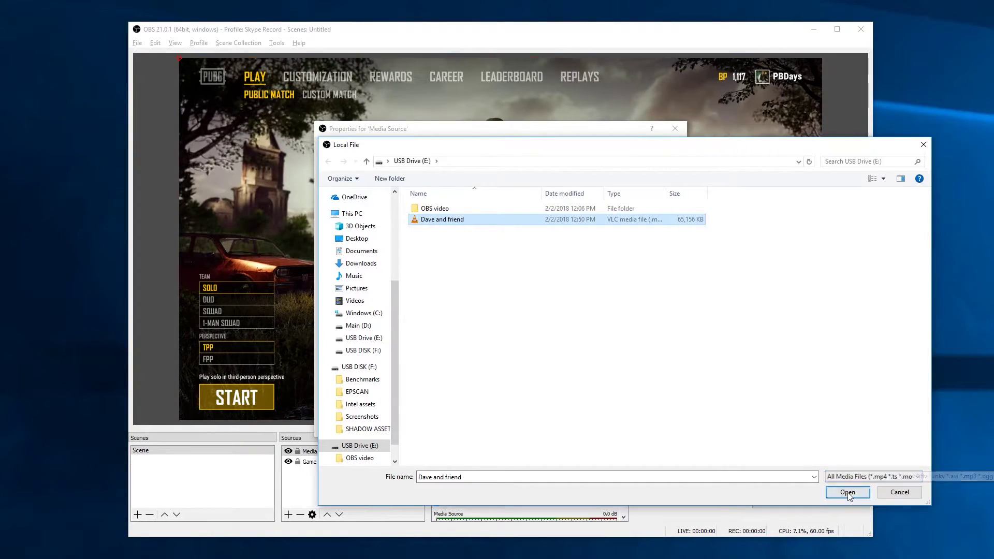
Step: Load the USB drive video as a looping media source and shrink it to a top-left overlay
{"action": "left_click", "coordinate": [849, 494]}
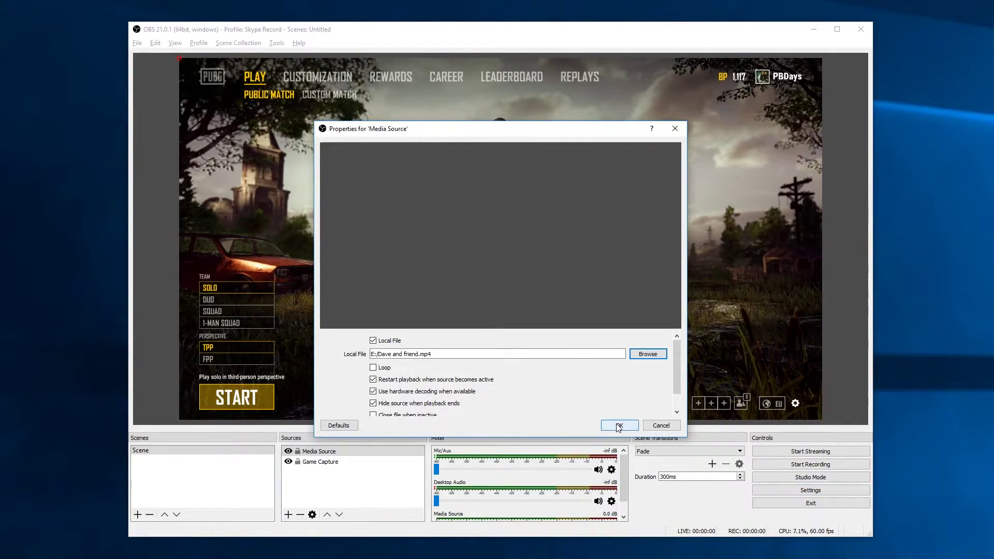
{"action": "left_click", "coordinate": [373, 367]}
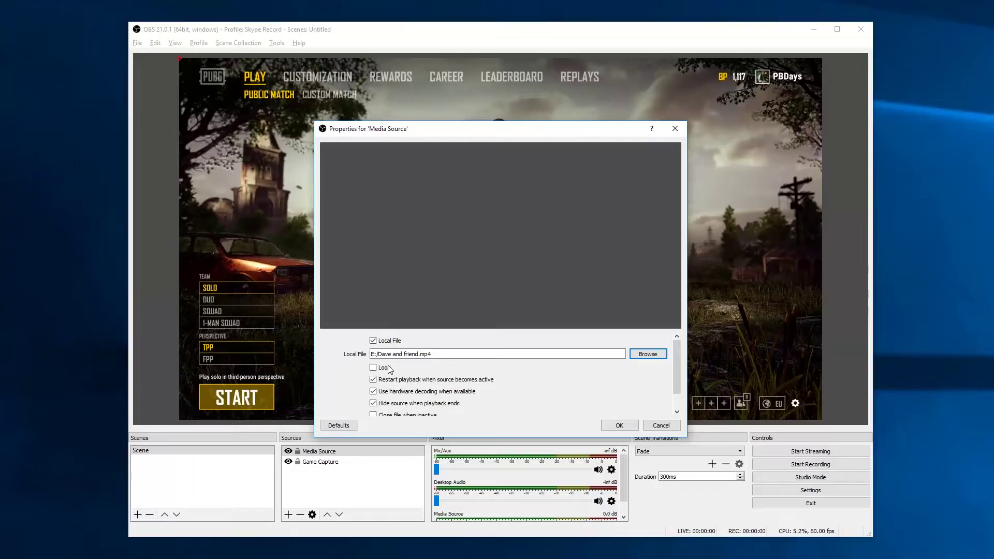
{"action": "left_click", "coordinate": [620, 426]}
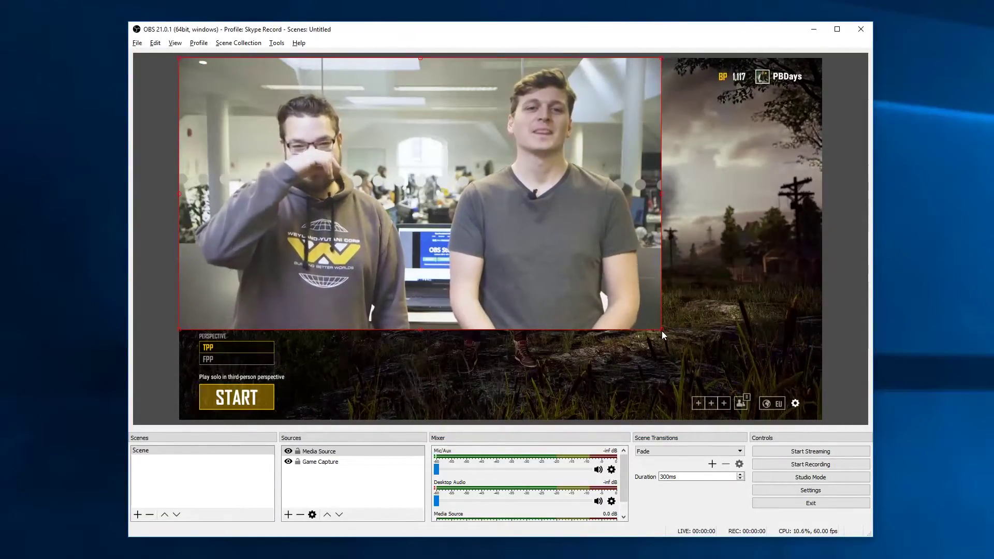
{"action": "left_click_drag", "start_coordinate": [661, 331], "coordinate": [304, 138]}
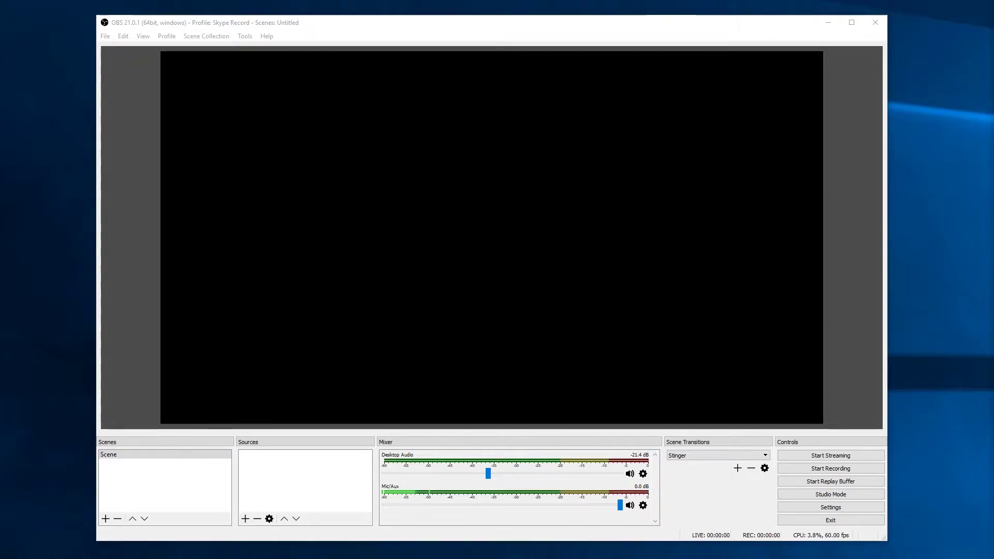
Step: Open Output settings and switch Output Mode to Simple, then back to Advanced
{"action": "left_click", "coordinate": [104, 36]}
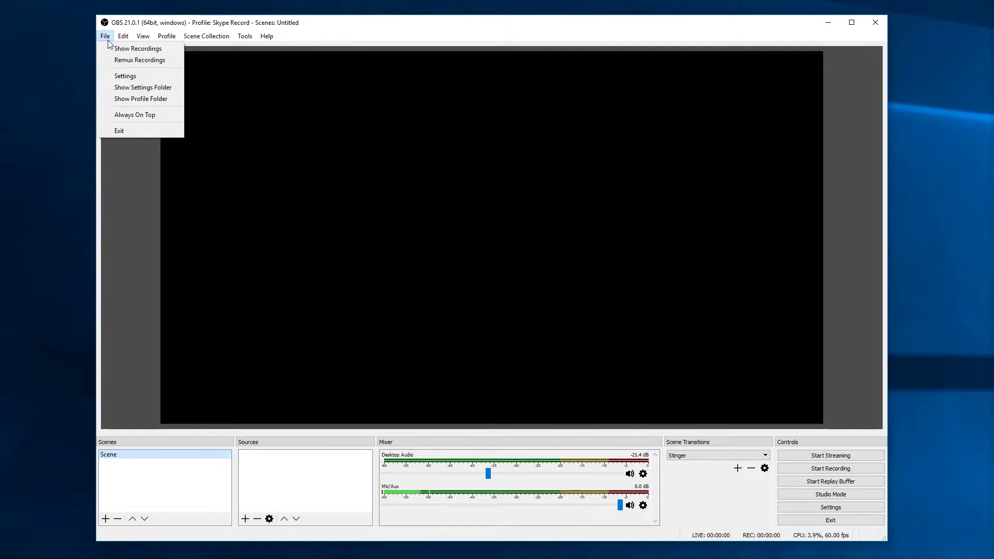
{"action": "left_click", "coordinate": [148, 78]}
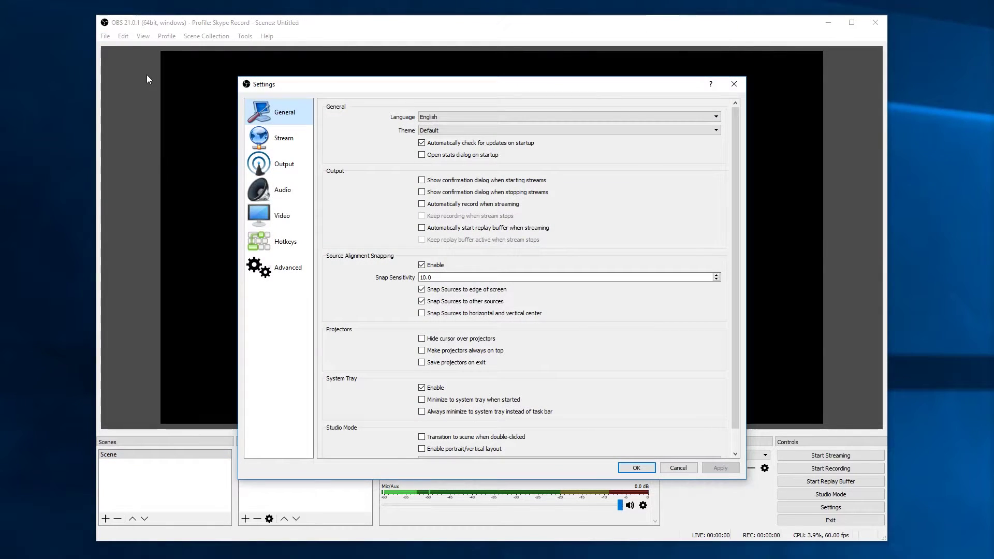
{"action": "left_click", "coordinate": [288, 170]}
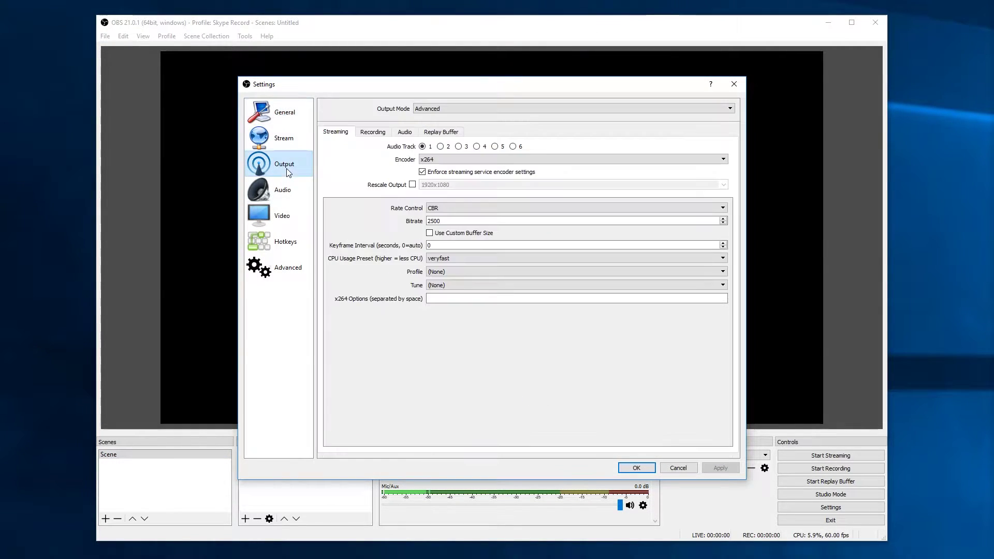
{"action": "left_click", "coordinate": [459, 108]}
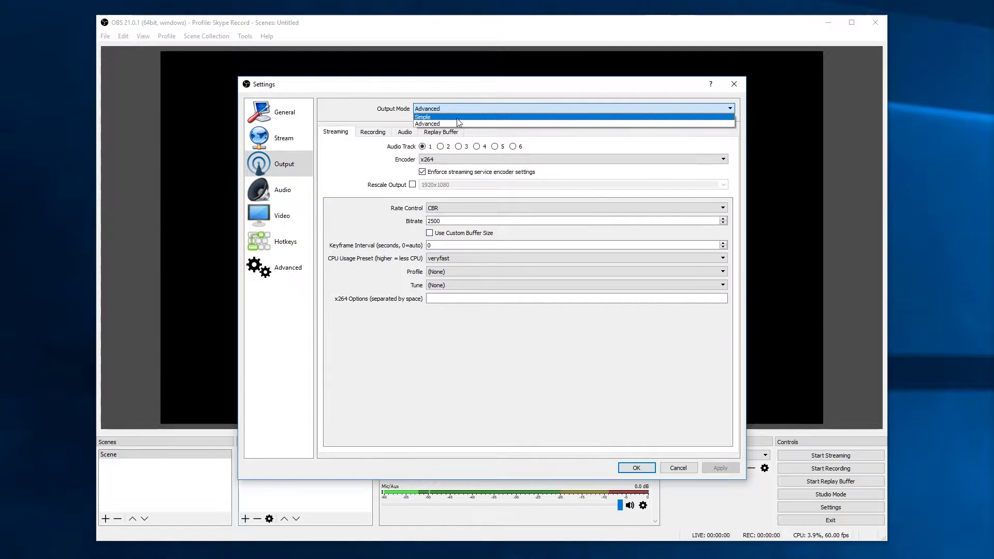
{"action": "left_click", "coordinate": [457, 118]}
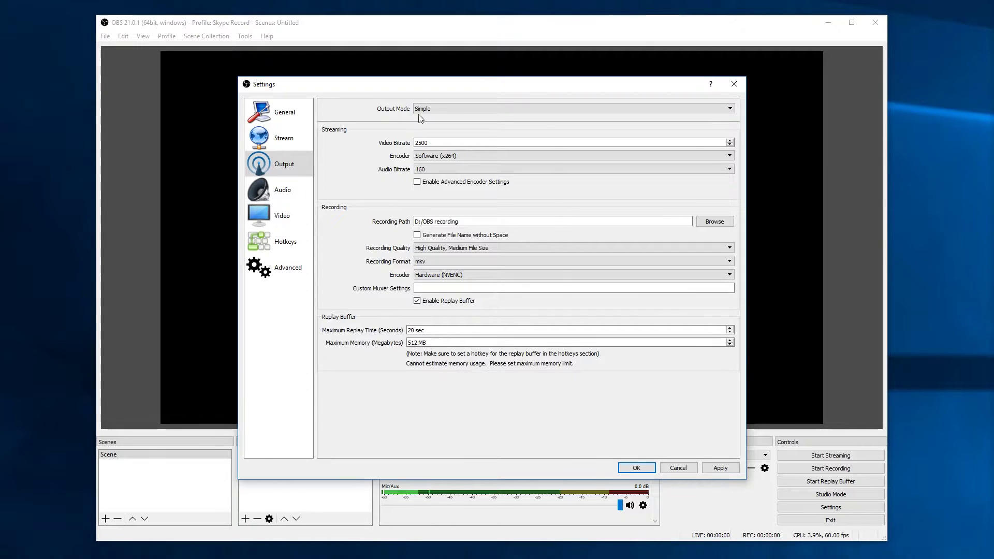
{"action": "left_click", "coordinate": [452, 106]}
{"action": "left_click", "coordinate": [451, 125]}
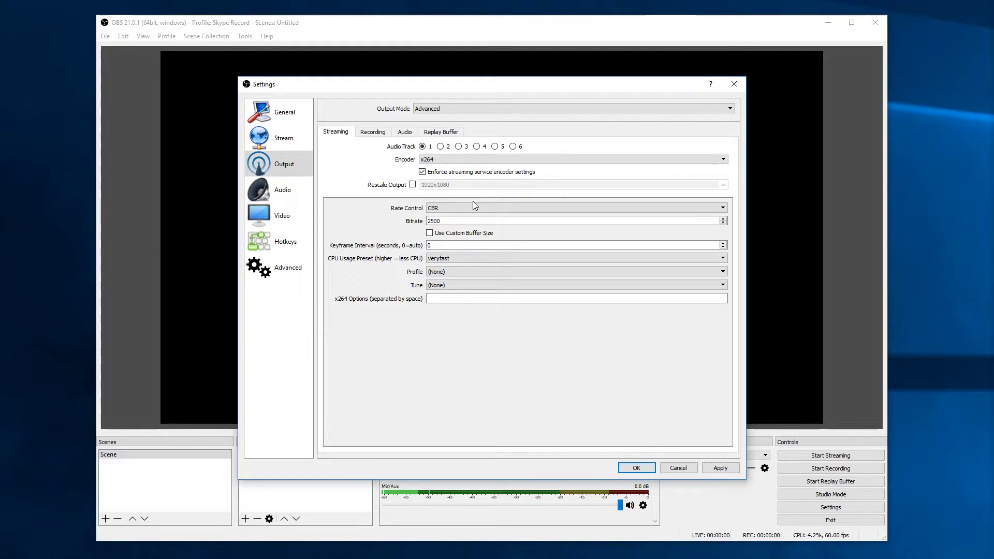
Step: On the Recording tab, leave the recording folder unchanged and keep flv as the format
{"action": "left_click", "coordinate": [370, 136]}
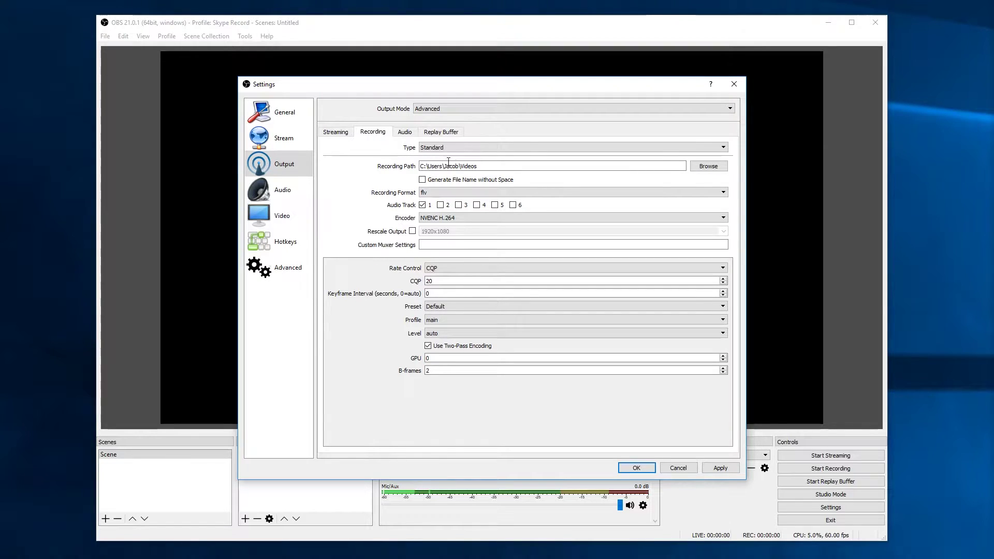
{"action": "left_click", "coordinate": [709, 166]}
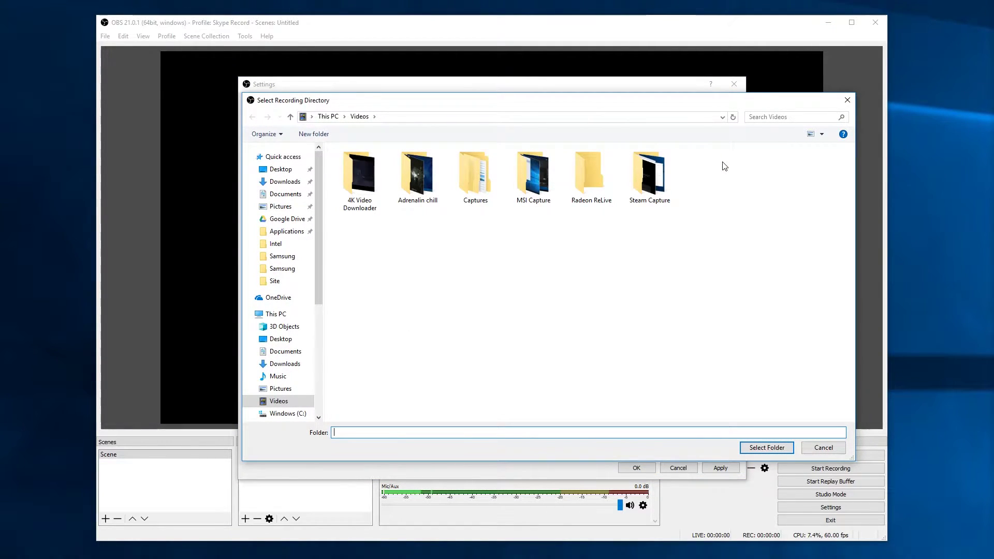
{"action": "left_click", "coordinate": [847, 100]}
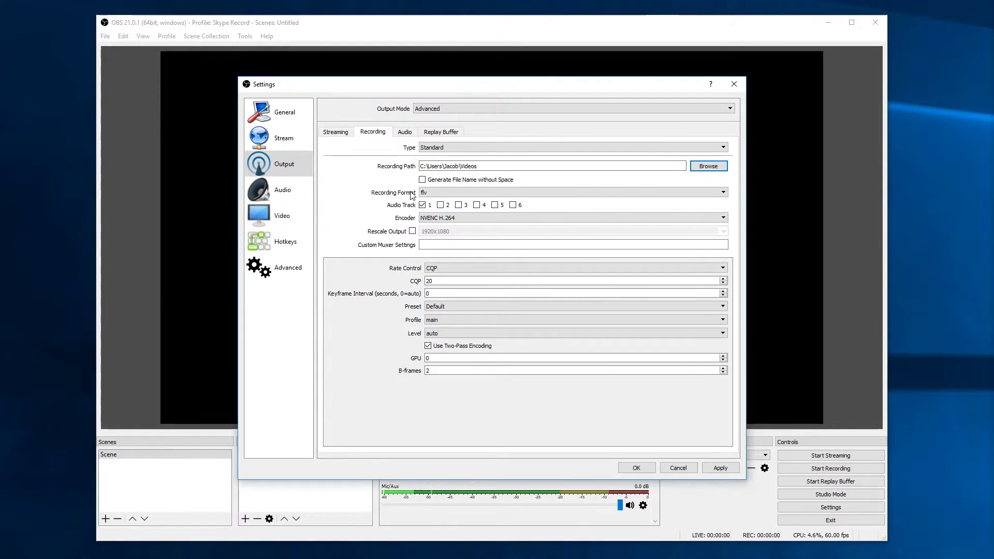
{"action": "left_click", "coordinate": [453, 189]}
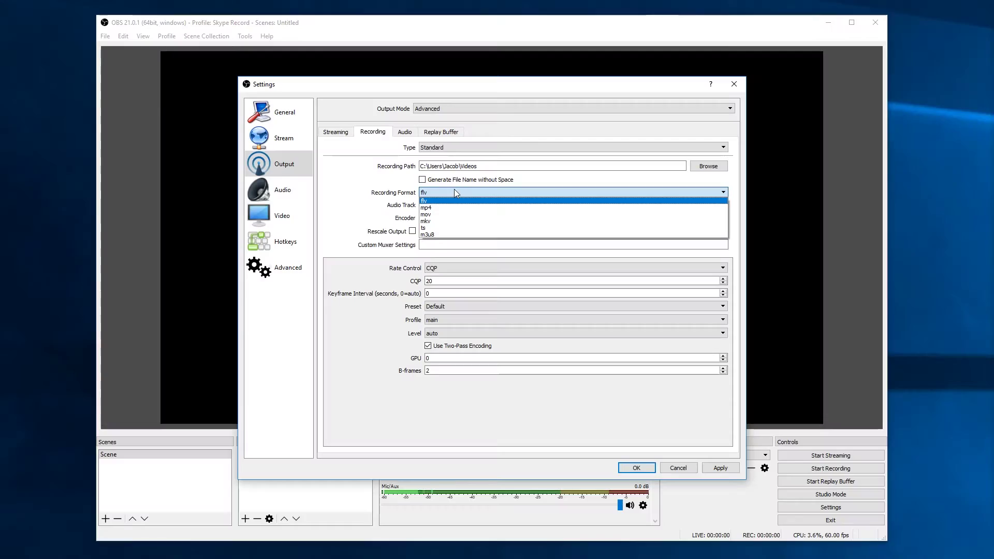
{"action": "left_click", "coordinate": [430, 201]}
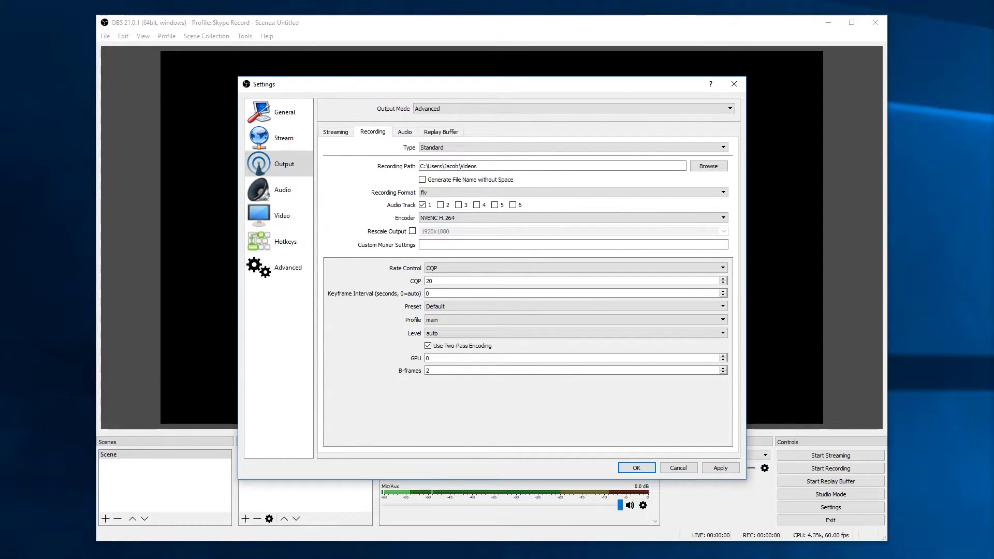
Step: Keep NVENC H.264 as the recording encoder with CQP rate control
{"action": "left_click", "coordinate": [498, 219]}
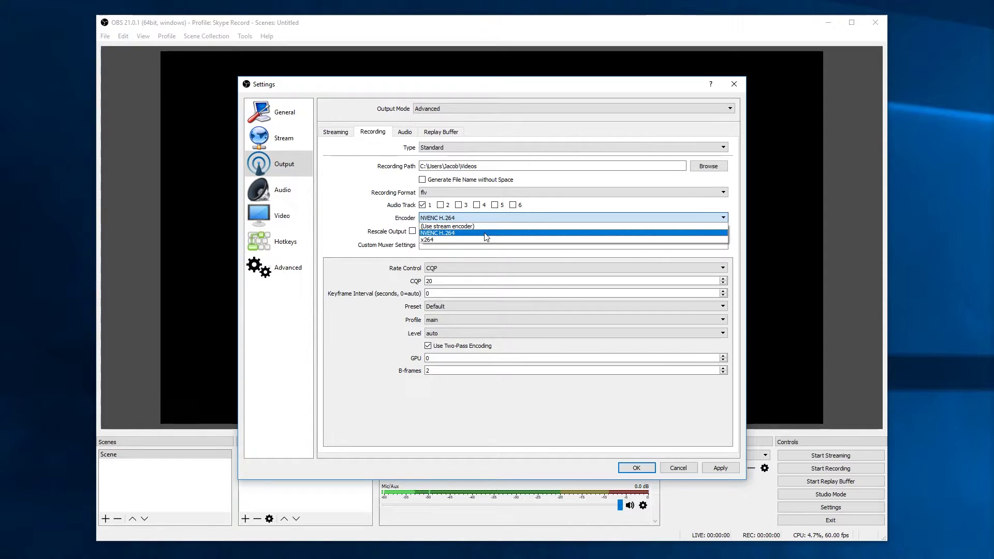
{"action": "left_click", "coordinate": [484, 234]}
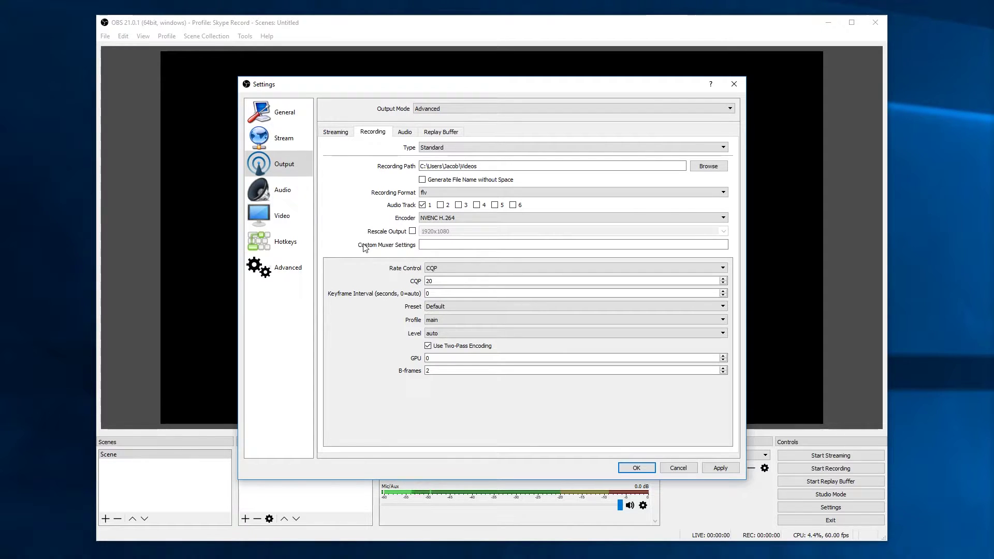
{"action": "left_click", "coordinate": [456, 269]}
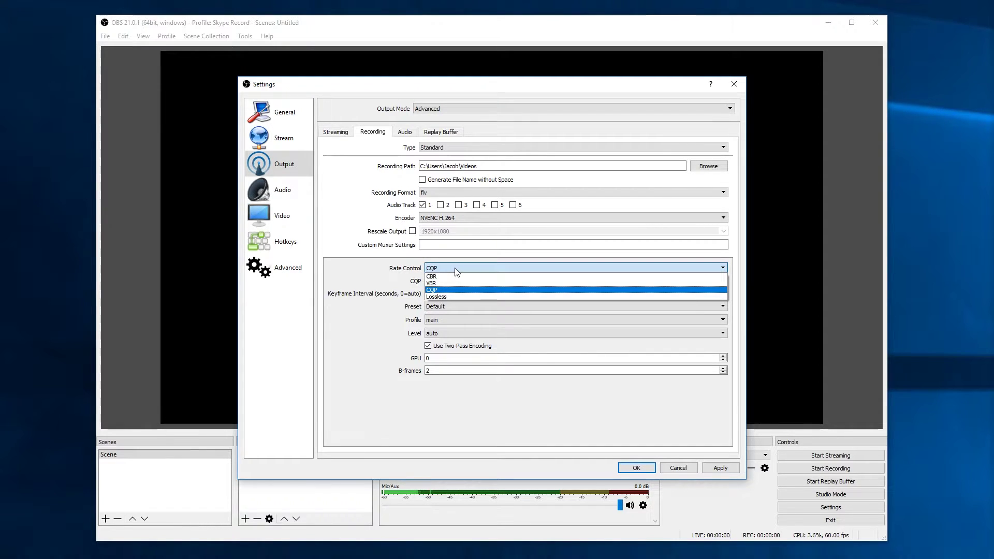
{"action": "left_click", "coordinate": [445, 291]}
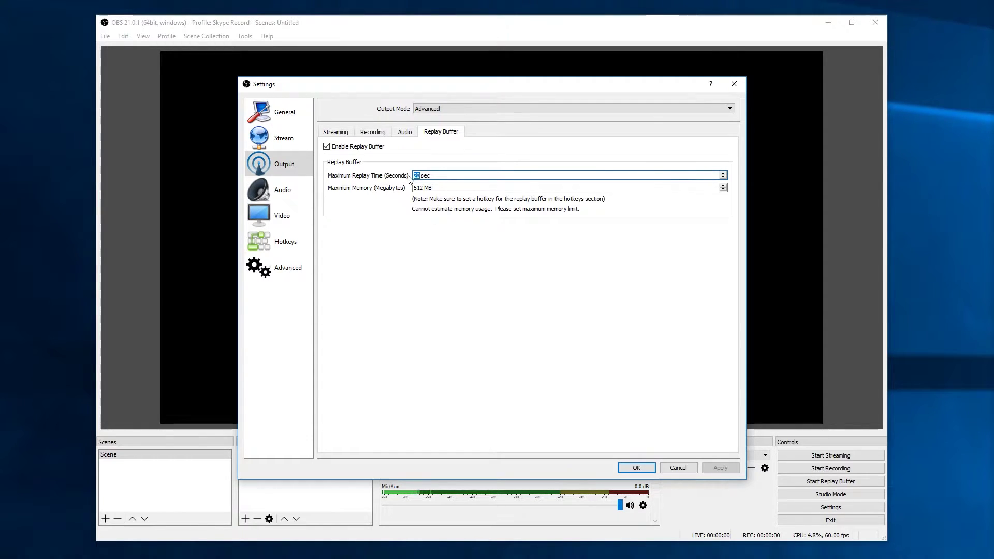
Step: Enter 5000 as the maximum replay time
{"action": "type", "text": "5000"}
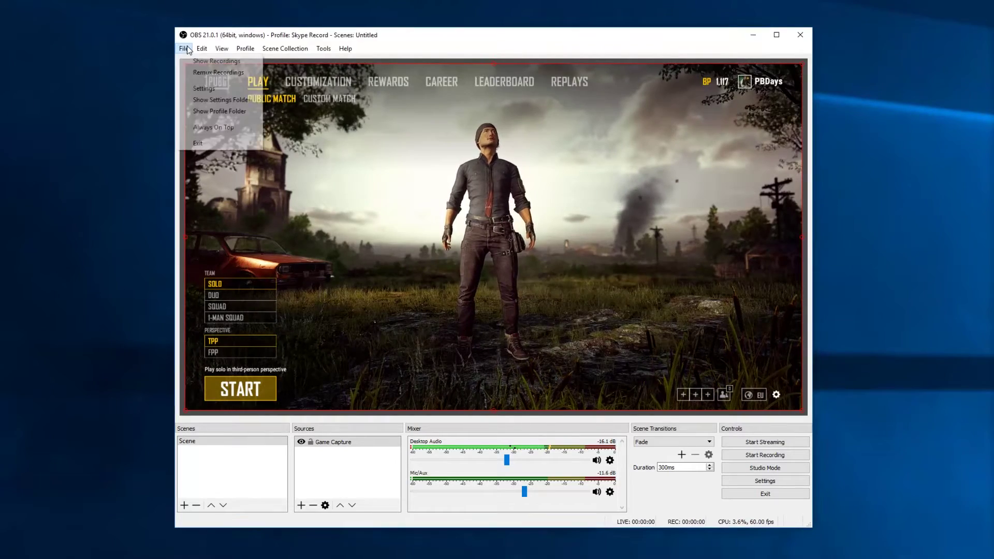
Step: Enable 'Automatically record when streaming' in General settings and apply it
{"action": "left_click", "coordinate": [220, 91]}
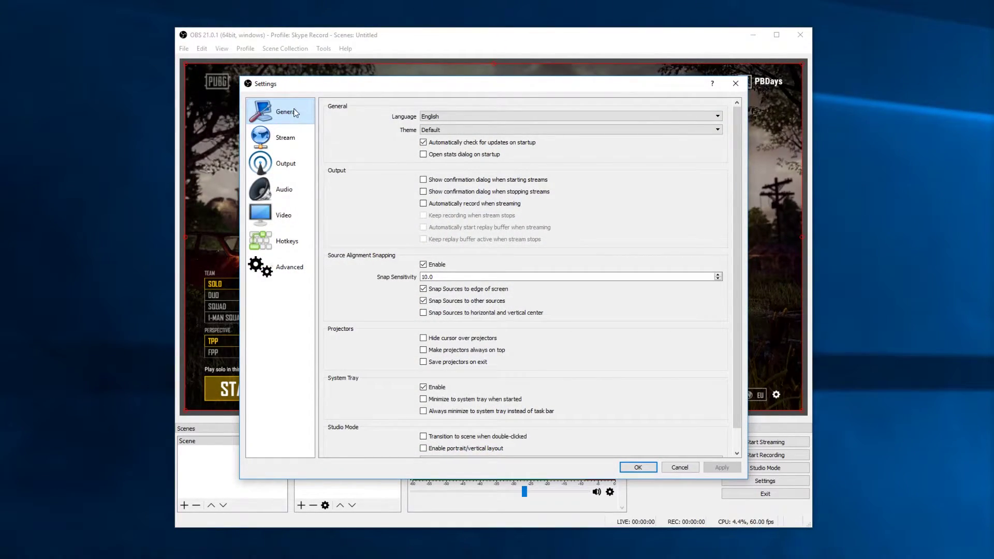
{"action": "left_click", "coordinate": [423, 204]}
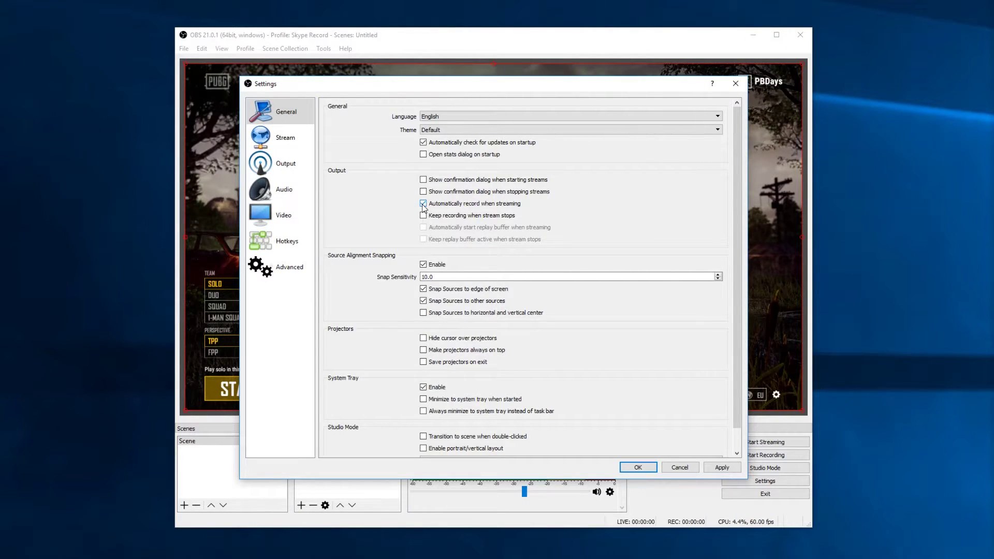
{"action": "left_click", "coordinate": [723, 467]}
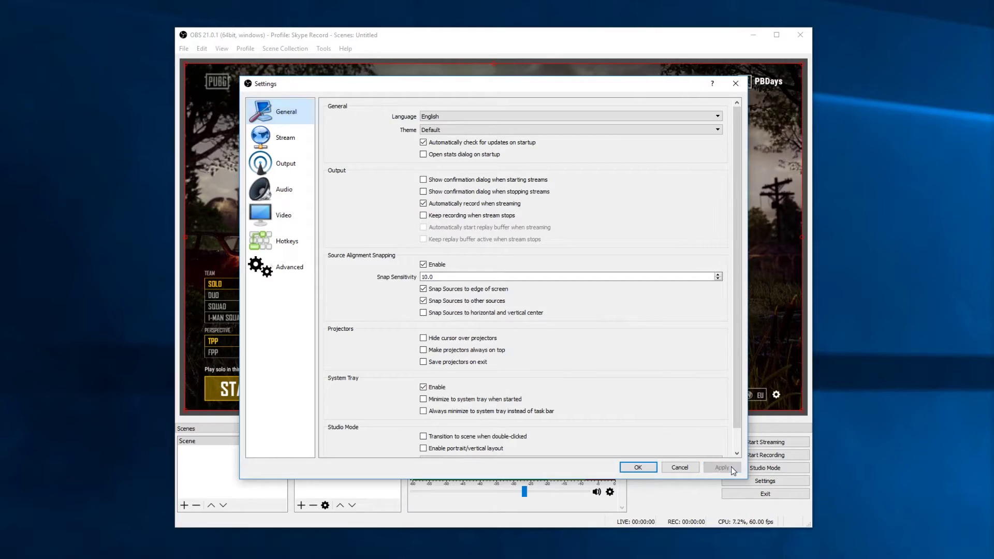
{"action": "left_click", "coordinate": [639, 467]}
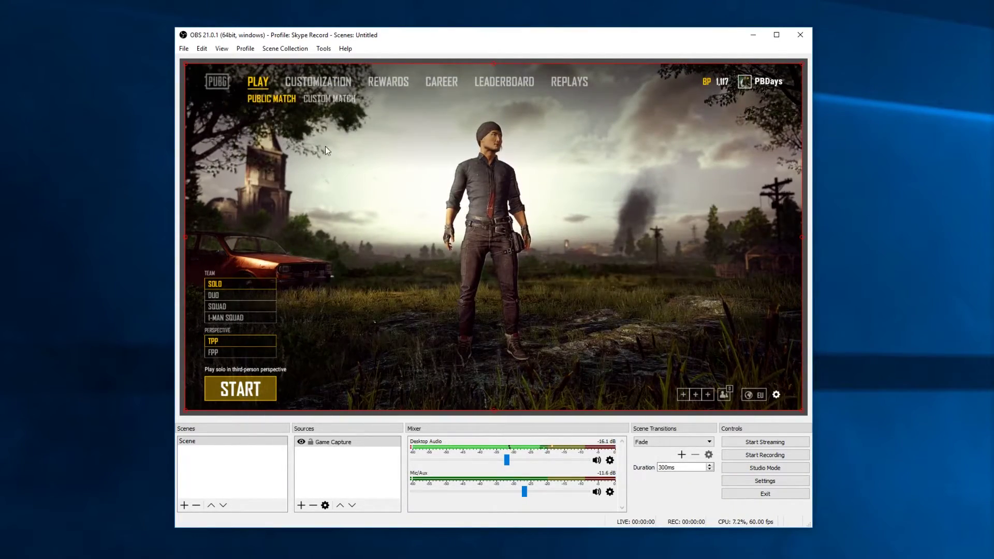
Step: Switch to the Stream profile and bring up the game capture source's options
{"action": "left_click", "coordinate": [253, 49]}
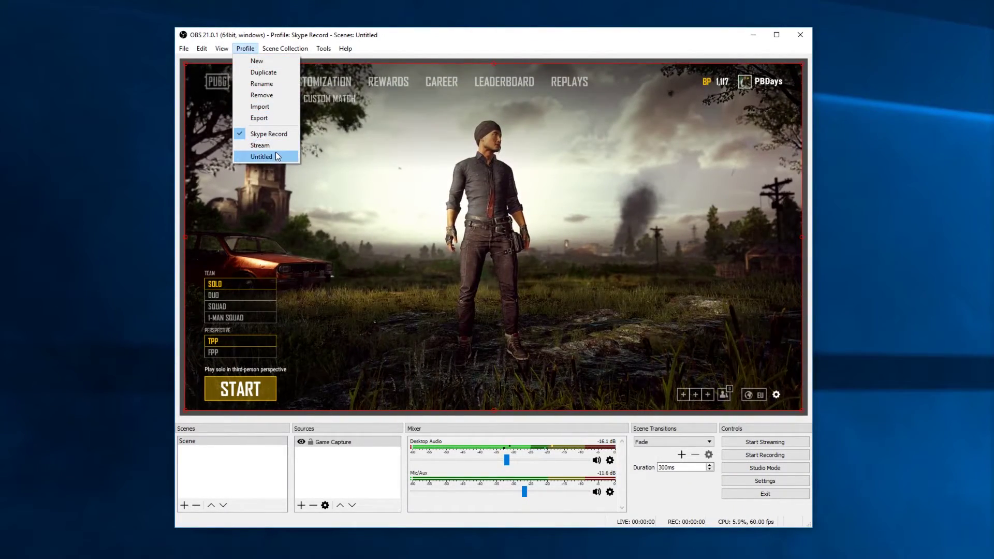
{"action": "key", "text": "Escape"}
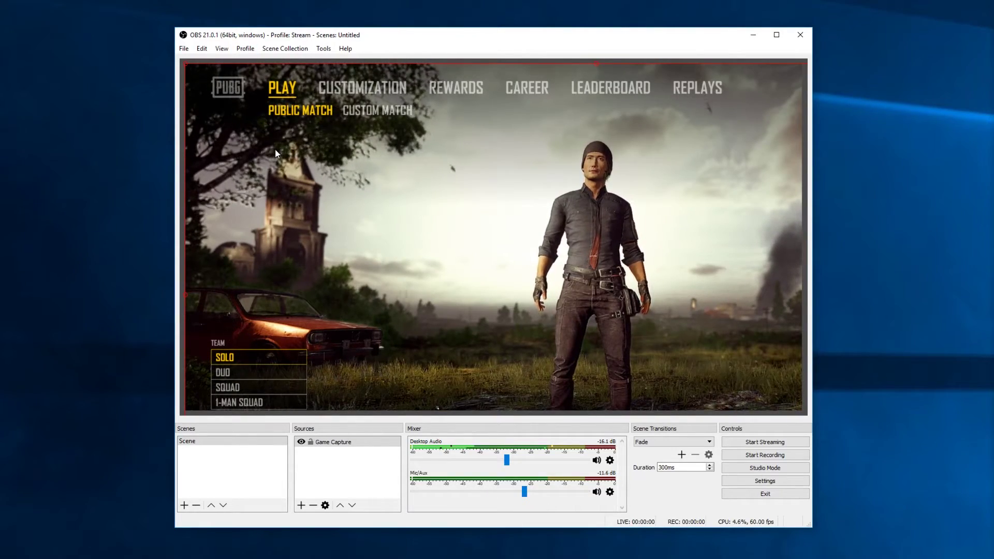
{"action": "right_click", "coordinate": [500, 238]}
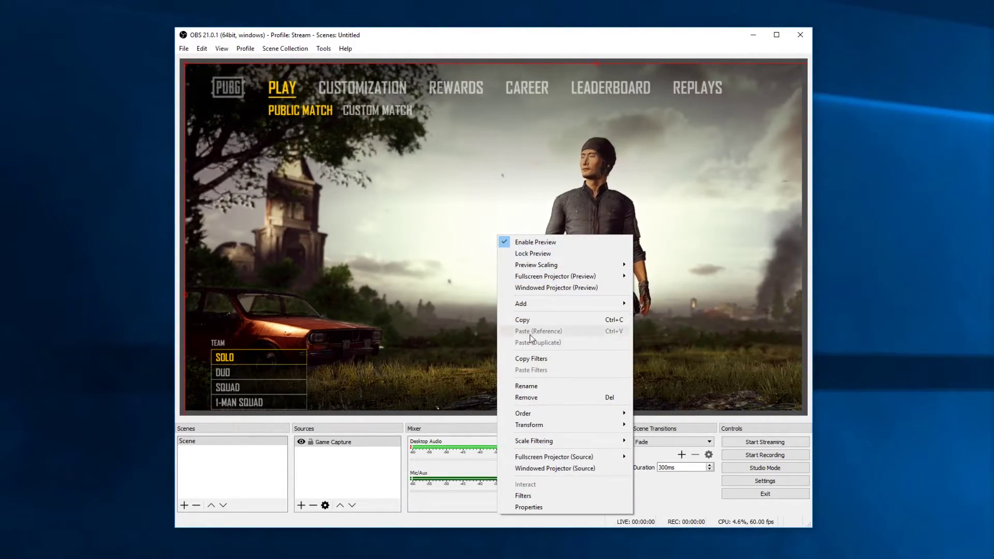
{"action": "mouse_move", "coordinate": [581, 428]}
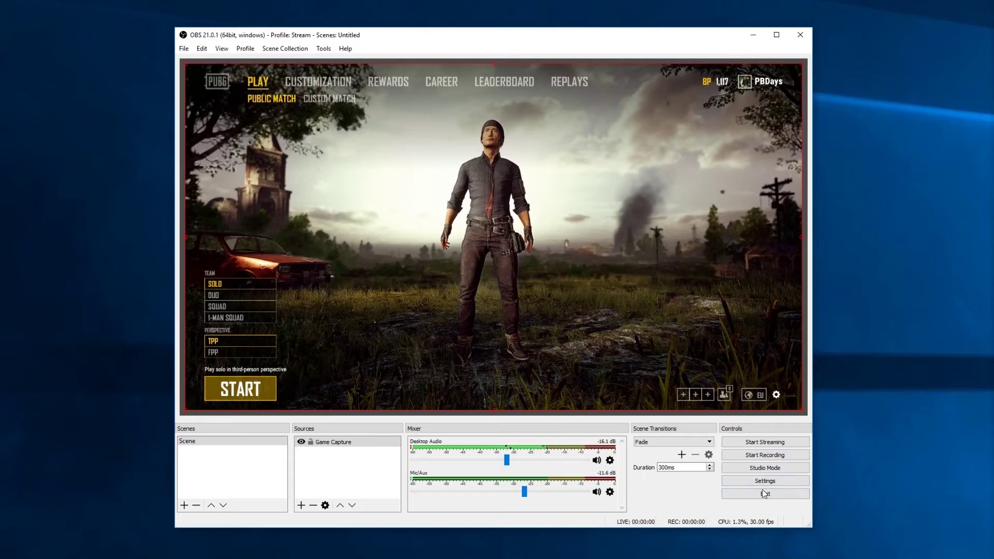
Step: Set the Stream profile's output mode to Advanced
{"action": "left_click", "coordinate": [761, 486]}
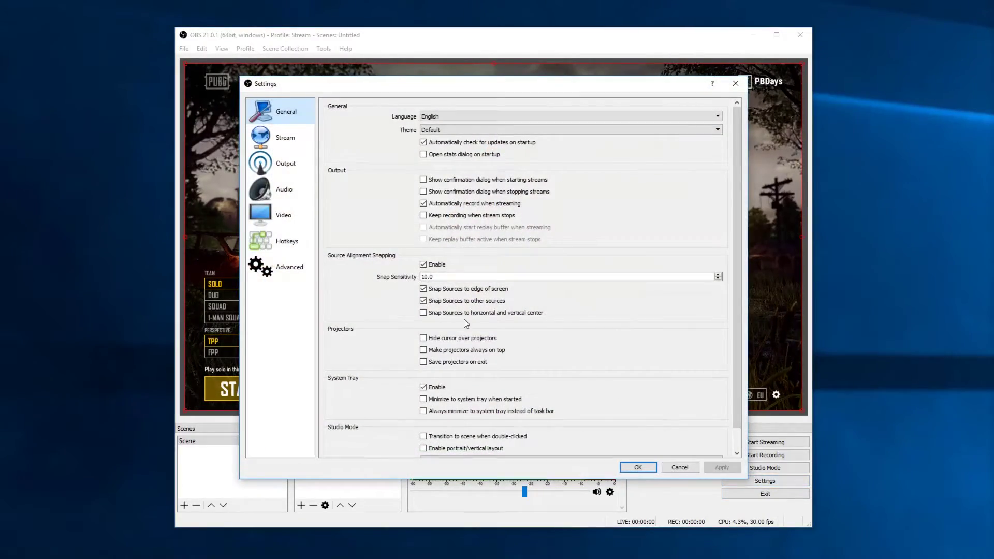
{"action": "left_click", "coordinate": [267, 162]}
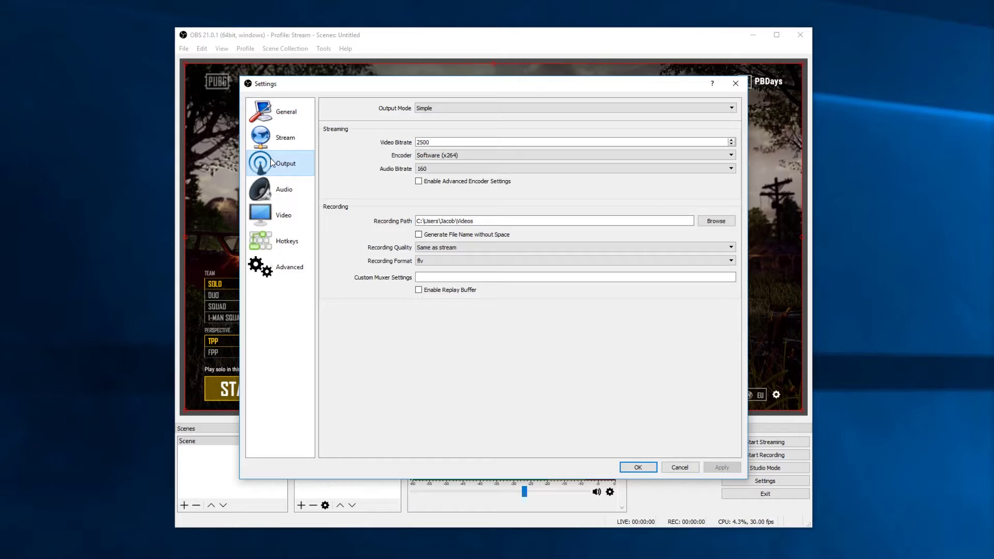
{"action": "left_click", "coordinate": [500, 108]}
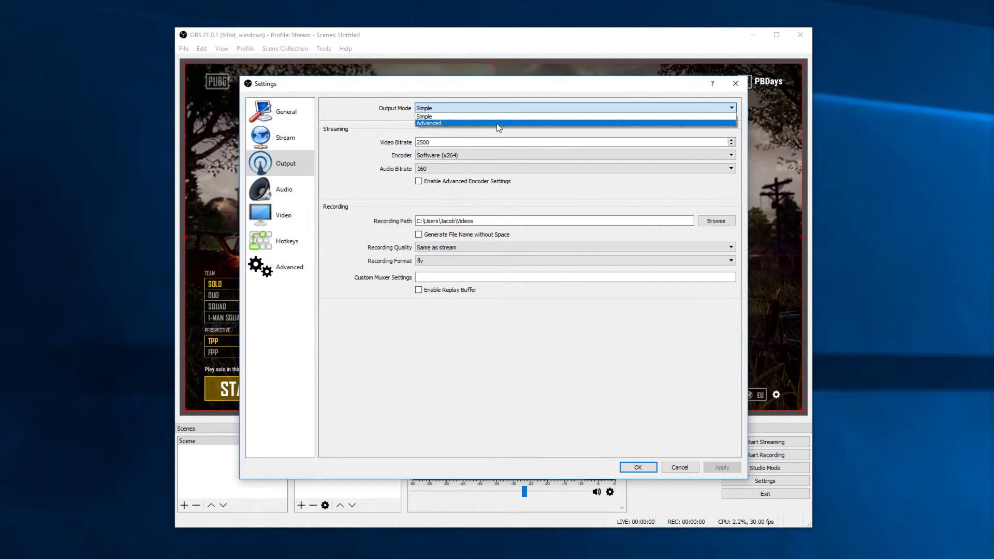
{"action": "left_click", "coordinate": [497, 122]}
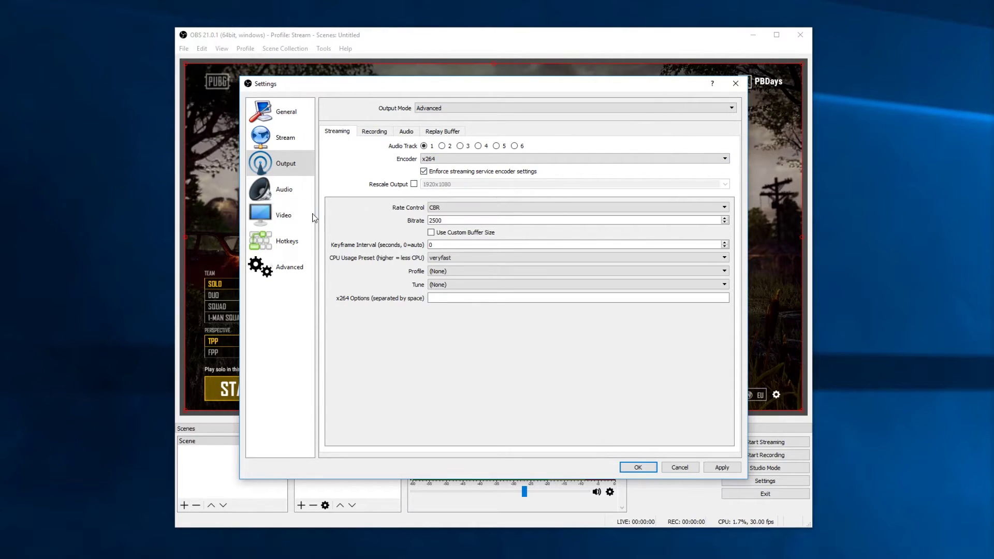
Step: Set the scaled output resolution to 1280x720 and apply the video settings
{"action": "left_click", "coordinate": [286, 216]}
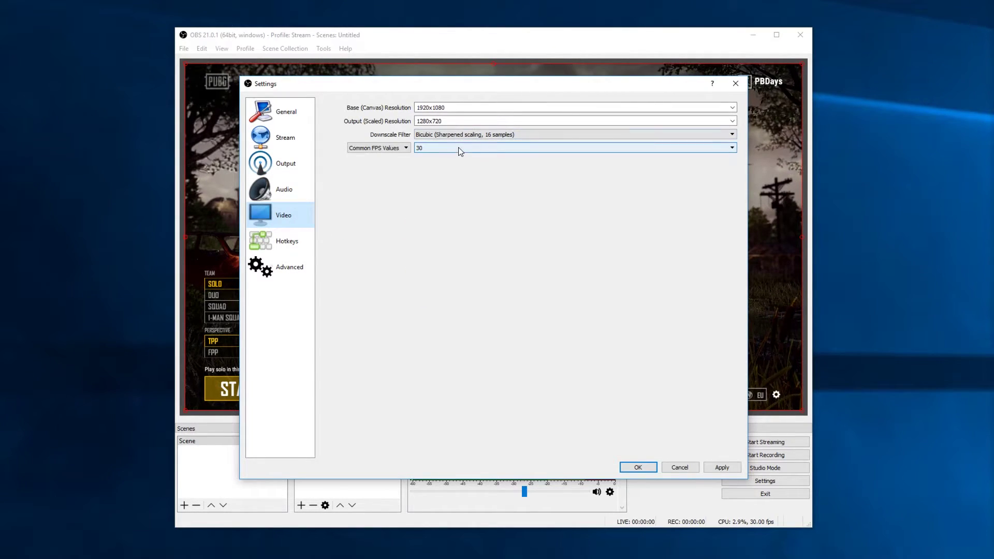
{"action": "left_click", "coordinate": [732, 121]}
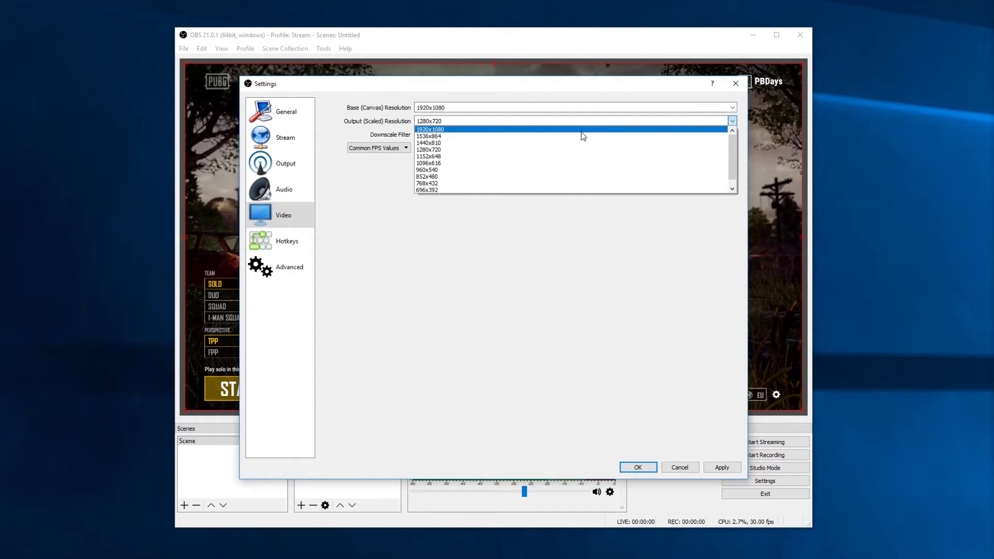
{"action": "left_click", "coordinate": [522, 151]}
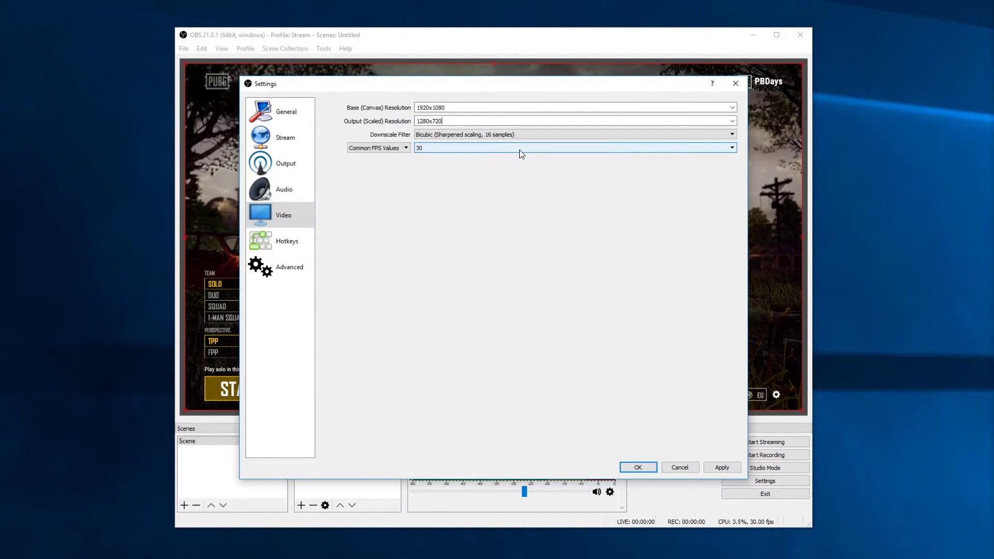
{"action": "left_click", "coordinate": [721, 467]}
{"action": "left_click", "coordinate": [306, 163]}
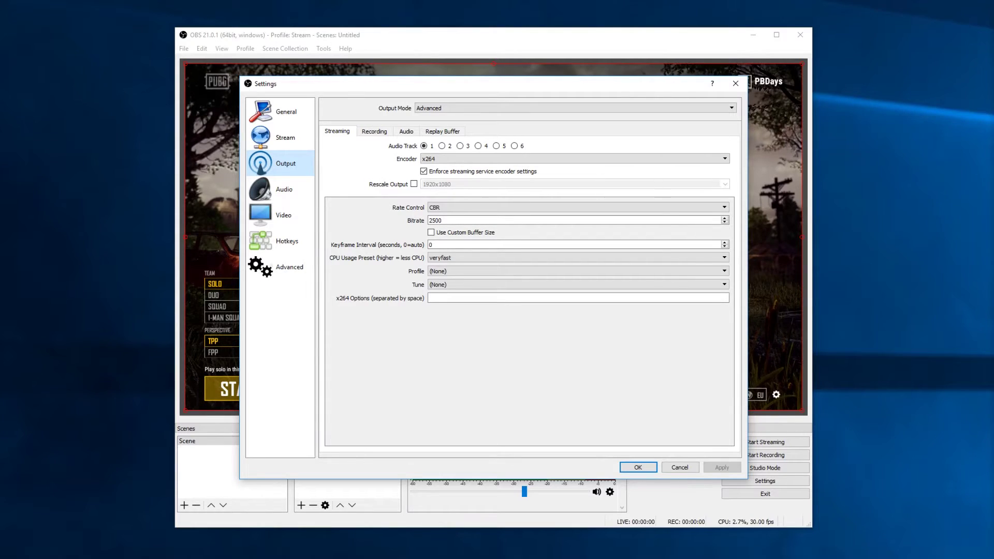
Step: Keep x264 as the streaming encoder and set the keyframe interval to 2
{"action": "left_click", "coordinate": [426, 159]}
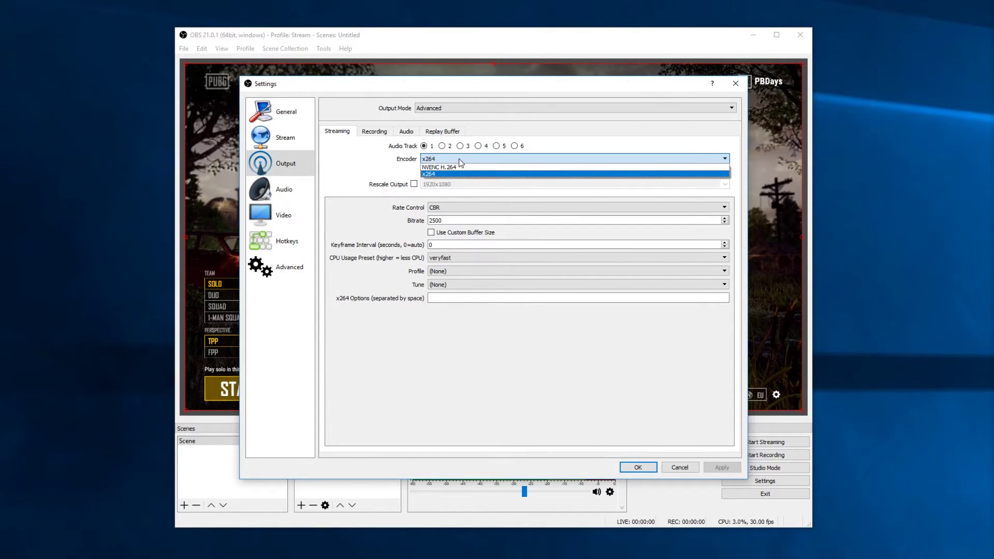
{"action": "left_click", "coordinate": [474, 173]}
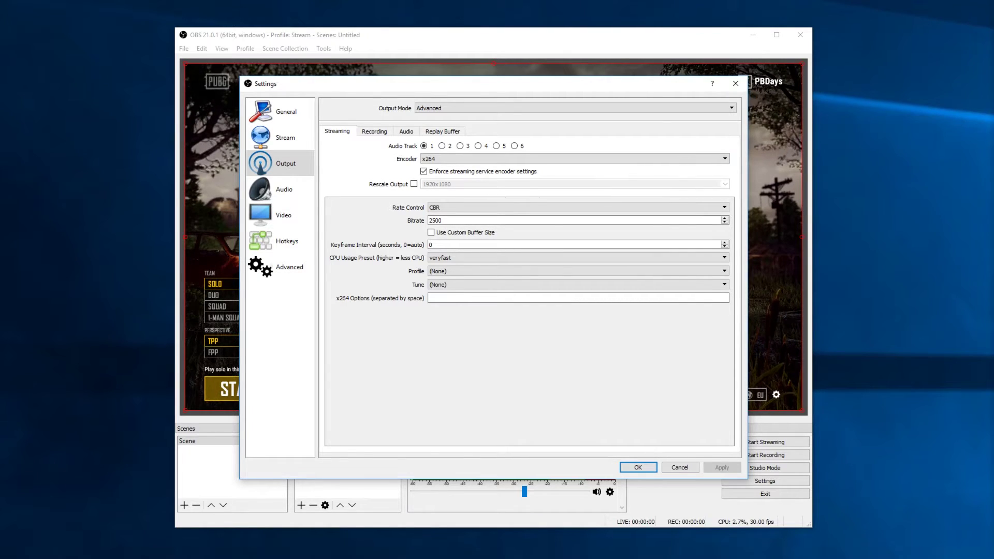
{"action": "left_click", "coordinate": [452, 245]}
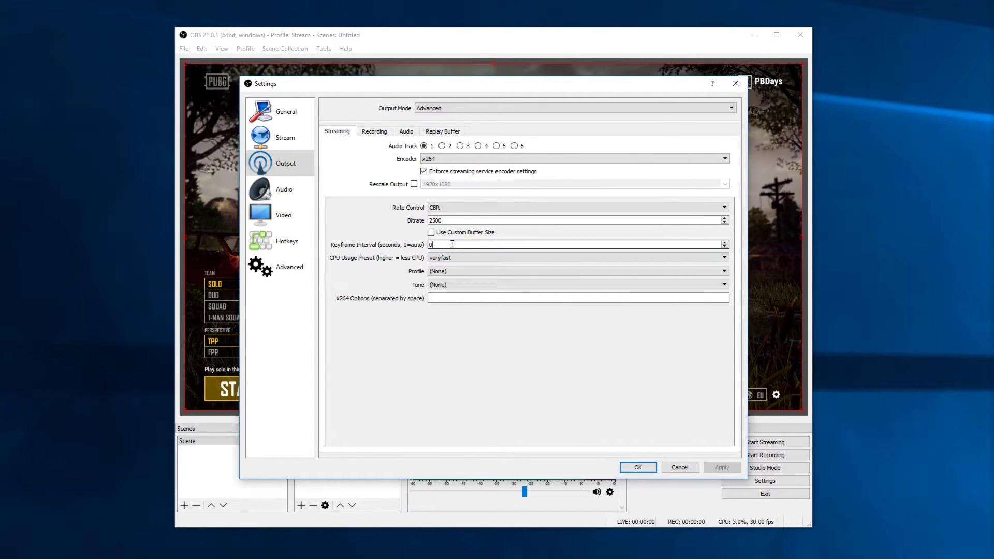
{"action": "type", "text": "2"}
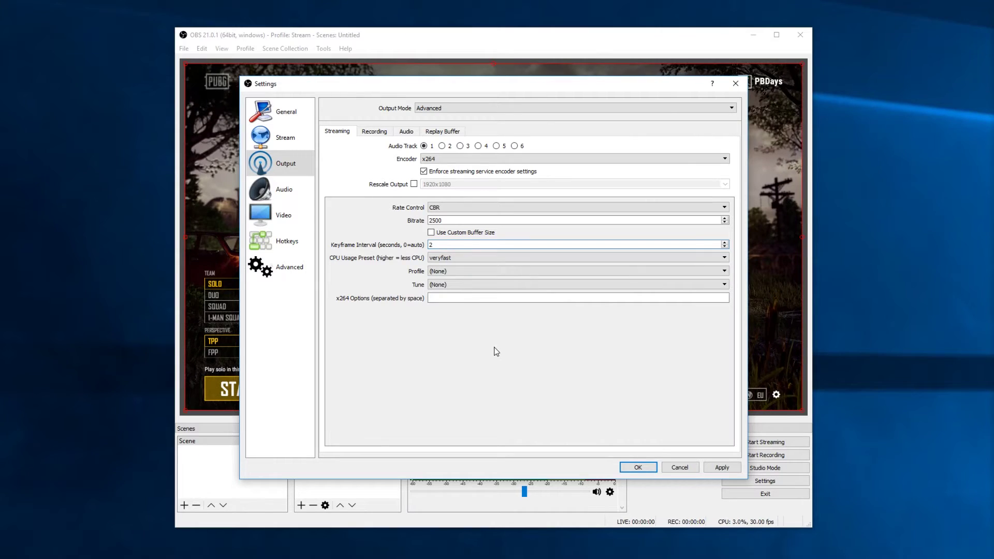
Step: Keep the veryfast CPU preset, set profile to main, and leave tune at (None)
{"action": "left_click", "coordinate": [514, 259]}
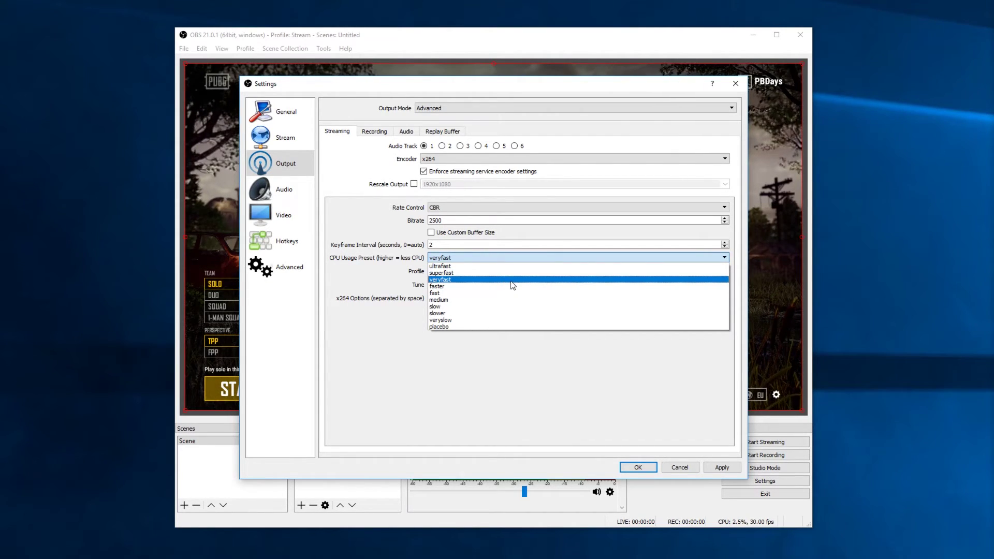
{"action": "left_click", "coordinate": [511, 281]}
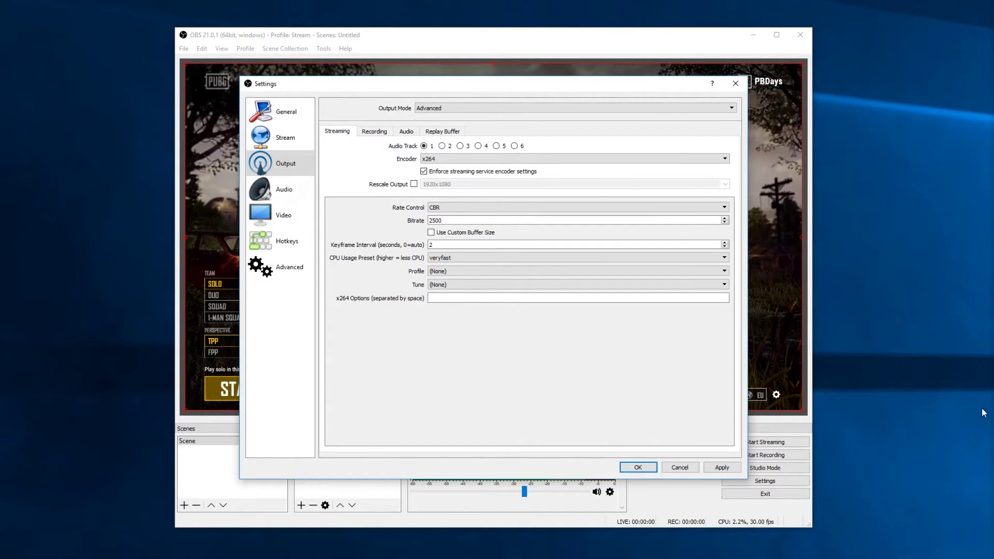
{"action": "left_click", "coordinate": [477, 273]}
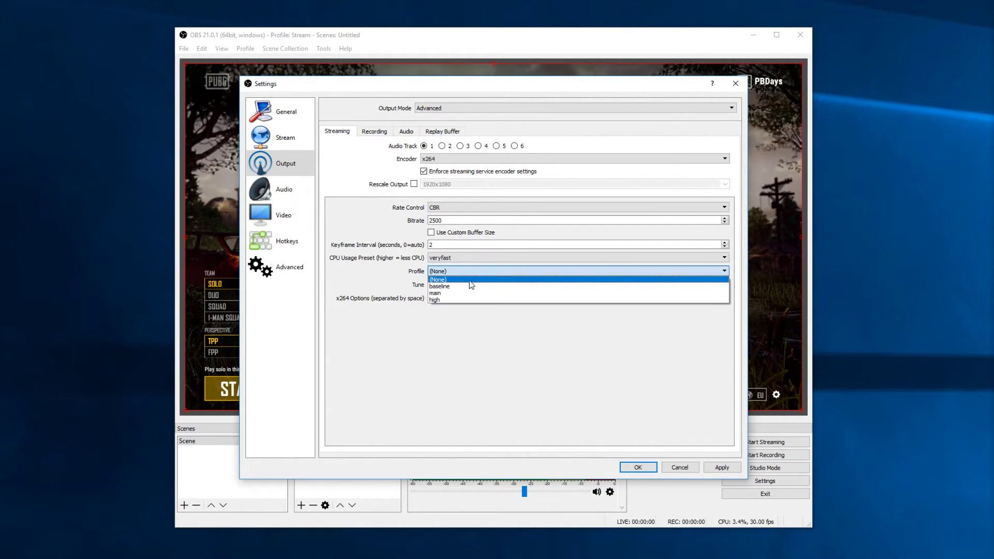
{"action": "left_click", "coordinate": [470, 292]}
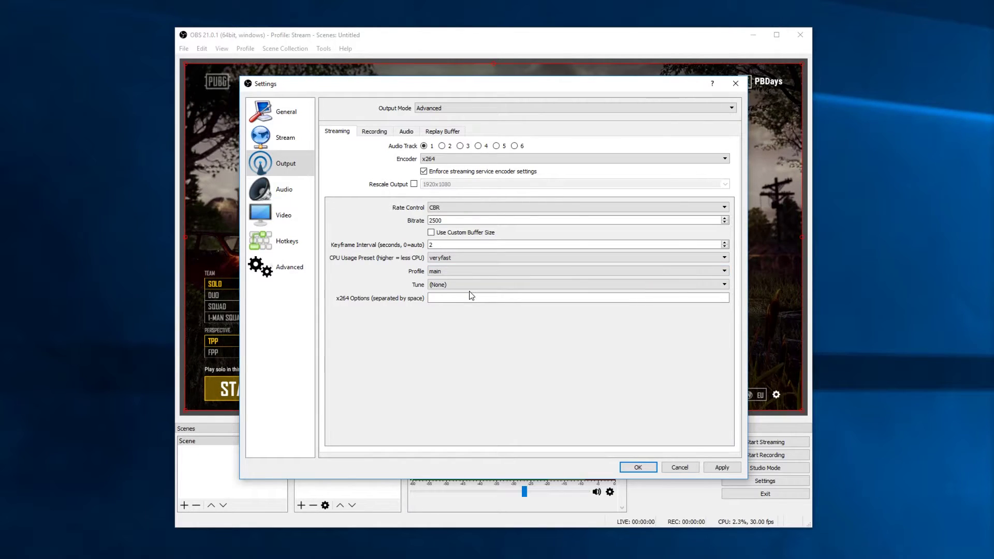
{"action": "left_click", "coordinate": [468, 284]}
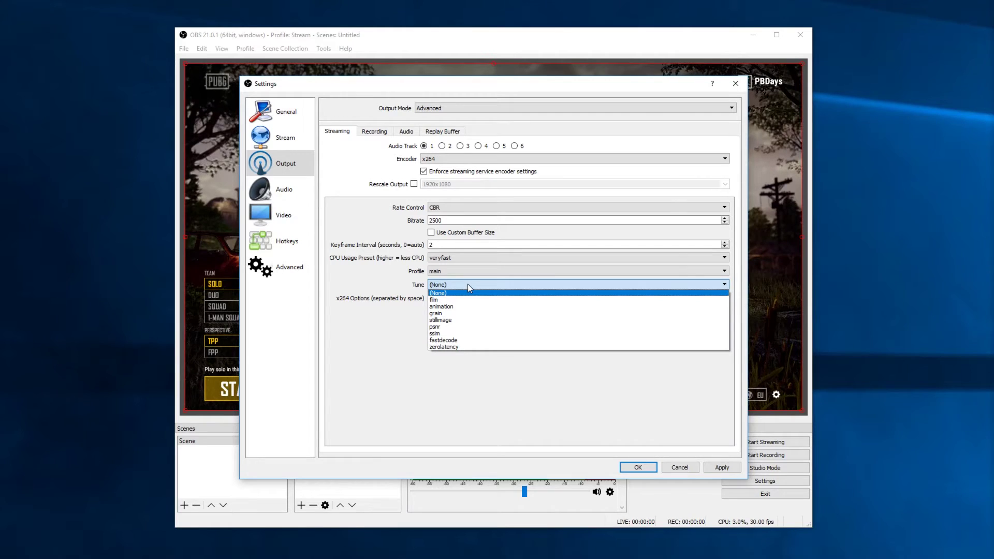
{"action": "left_click", "coordinate": [468, 284]}
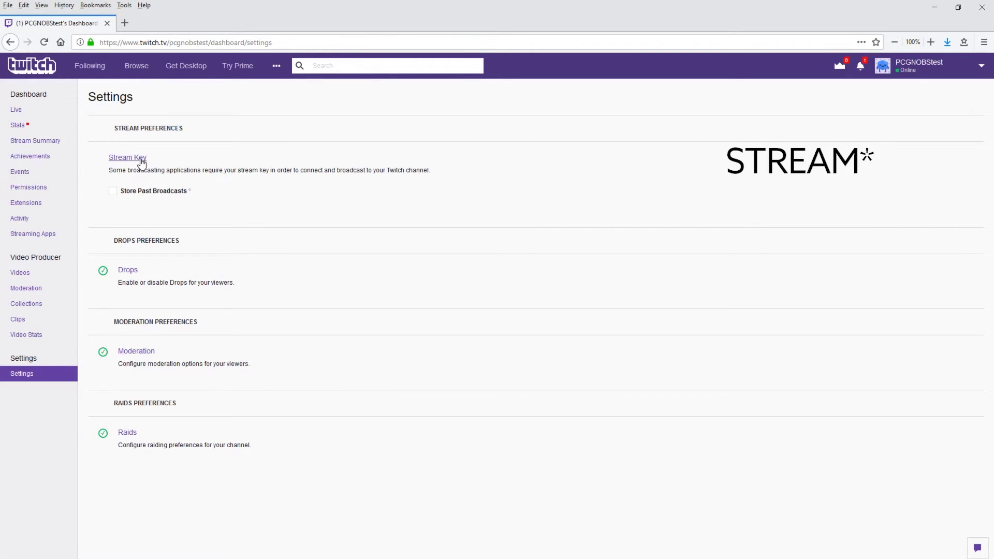
Step: Reveal and select the Twitch stream key, then go back to the OBS settings
{"action": "left_click", "coordinate": [141, 161]}
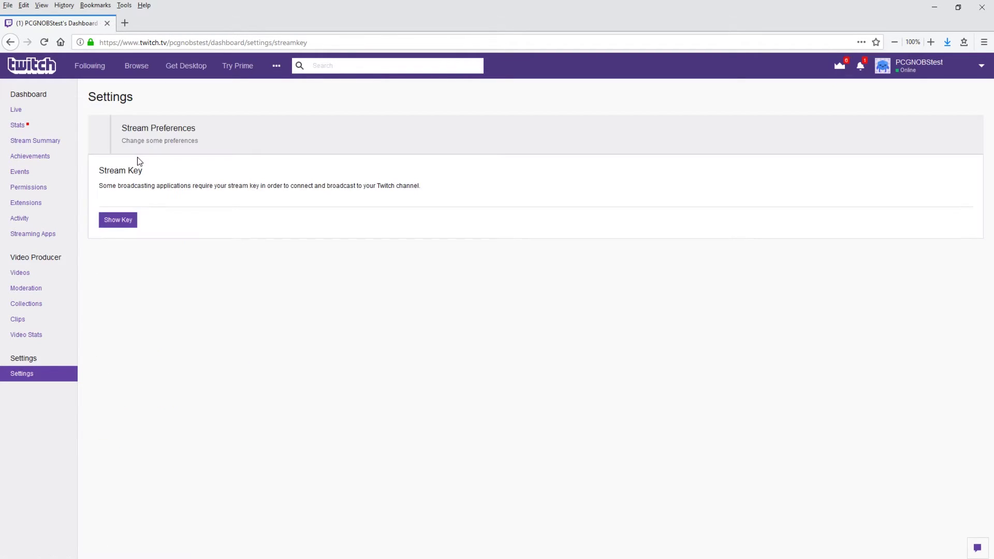
{"action": "left_click", "coordinate": [119, 222]}
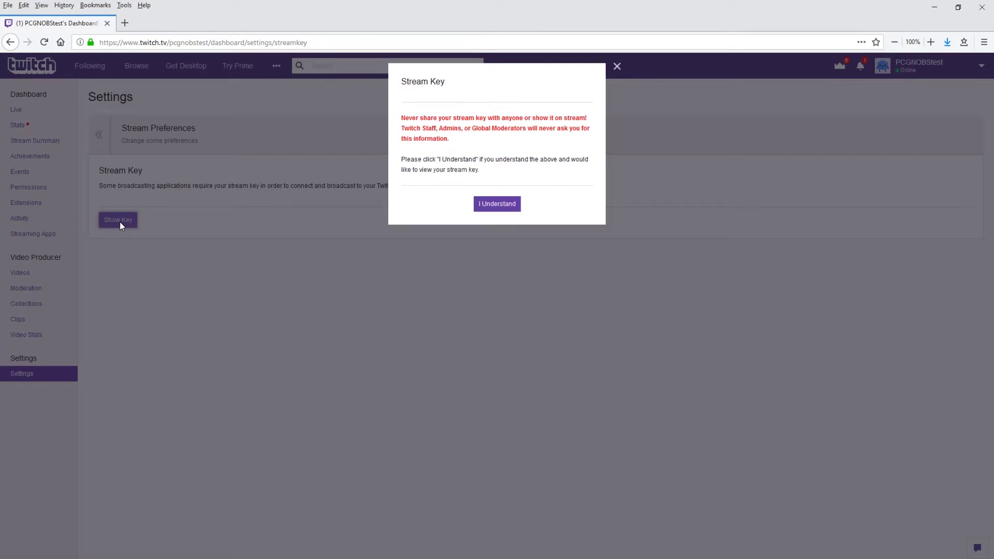
{"action": "left_click", "coordinate": [481, 205]}
{"action": "left_click", "coordinate": [484, 212]}
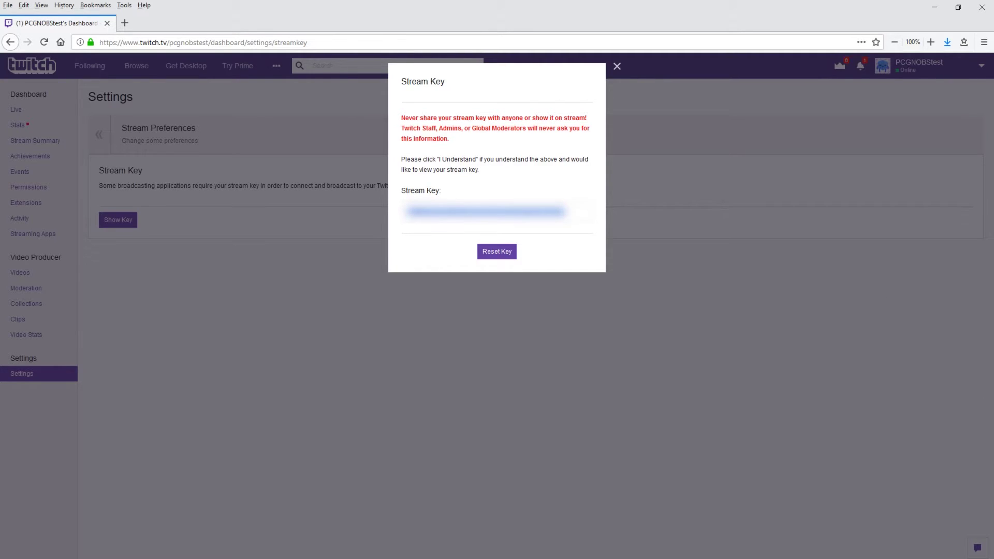
{"action": "left_click", "coordinate": [935, 6]}
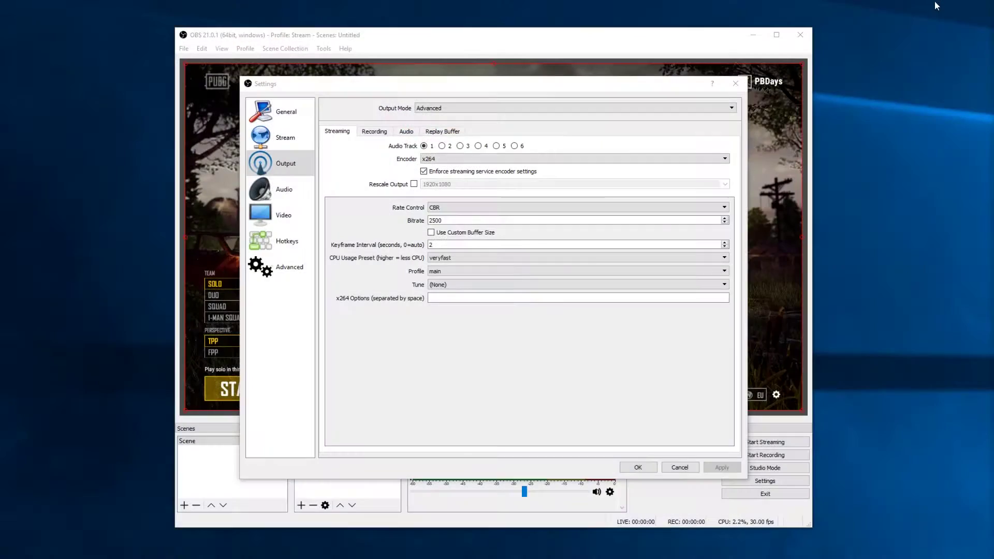
Step: Save the output settings, then set the Twitch server to EU: London, UK and save
{"action": "left_click", "coordinate": [639, 468]}
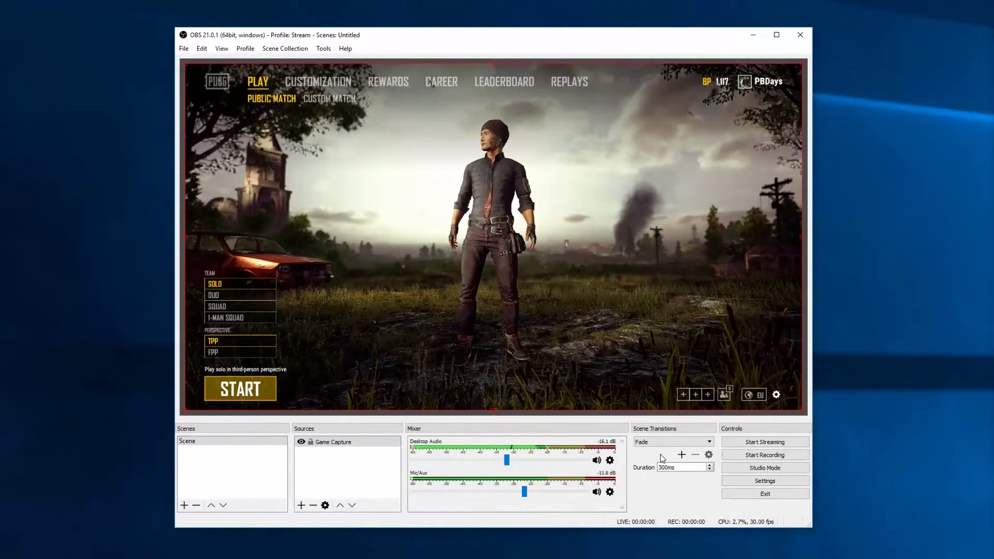
{"action": "left_click", "coordinate": [183, 49]}
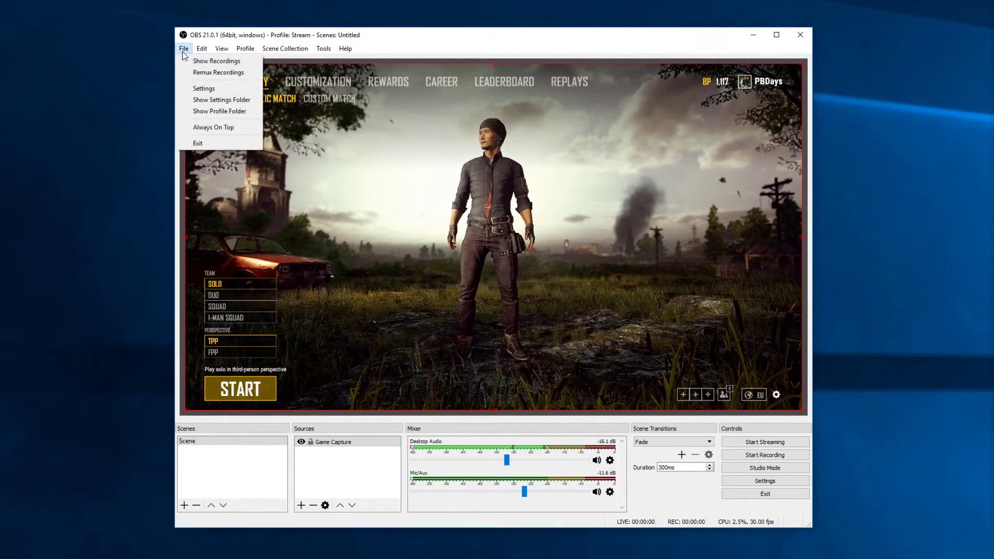
{"action": "left_click", "coordinate": [213, 89]}
{"action": "left_click", "coordinate": [286, 141]}
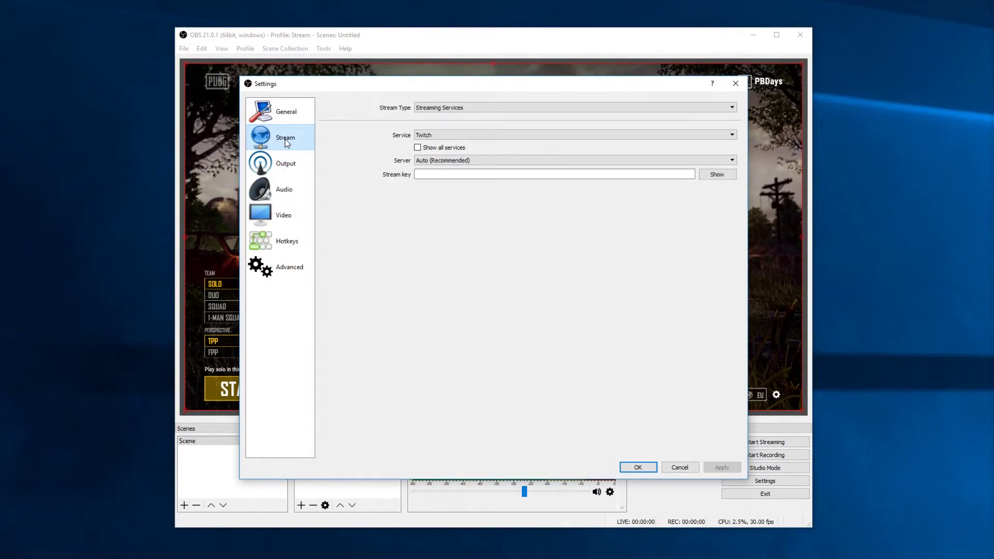
{"action": "left_click", "coordinate": [469, 160]}
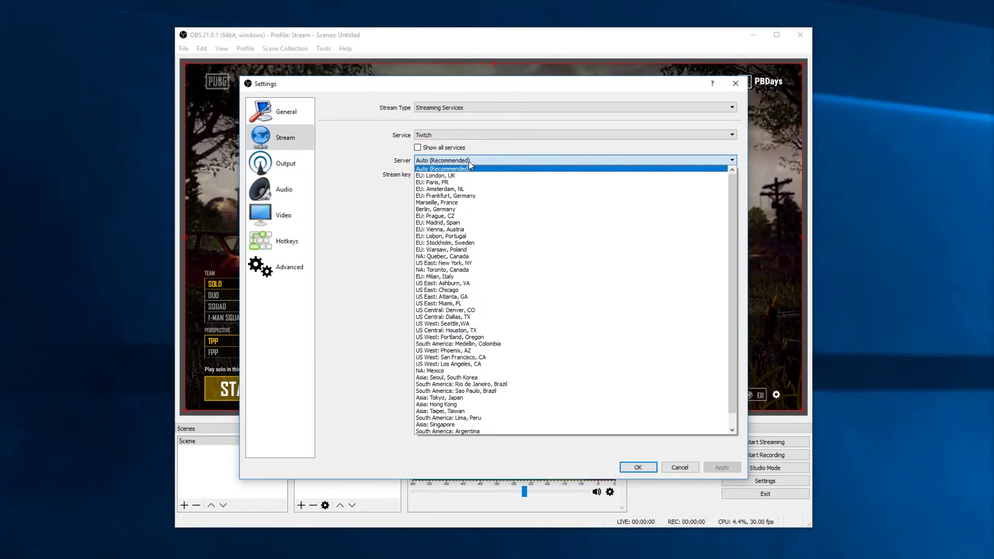
{"action": "left_click", "coordinate": [470, 176]}
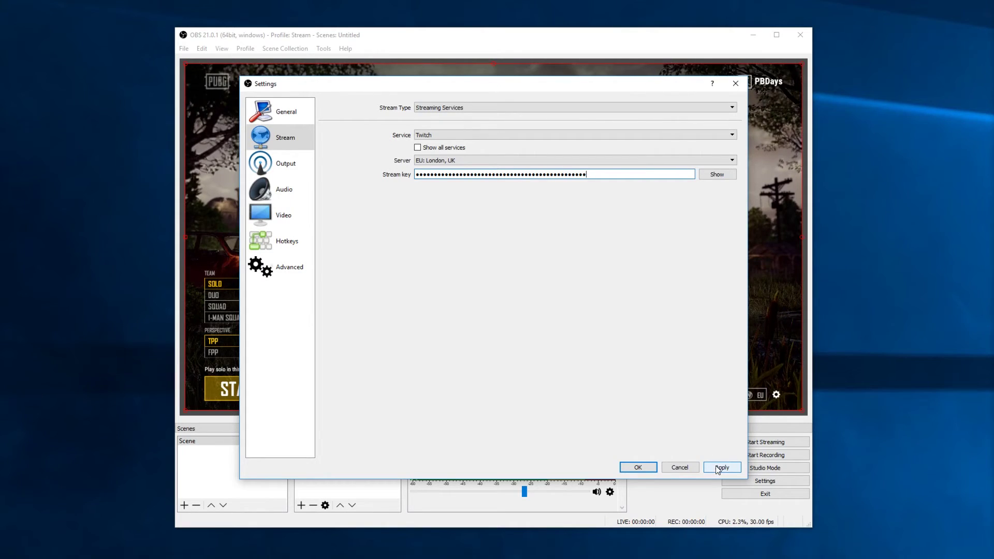
{"action": "left_click", "coordinate": [644, 469]}
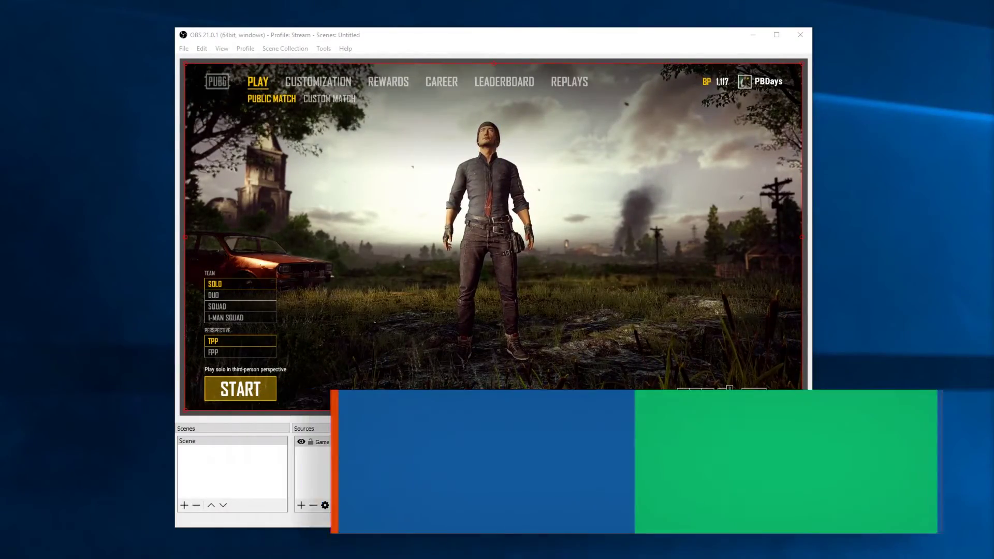
Step: Turn on studio mode and add Scene 2 with a browser source at default properties
{"action": "left_click", "coordinate": [757, 469]}
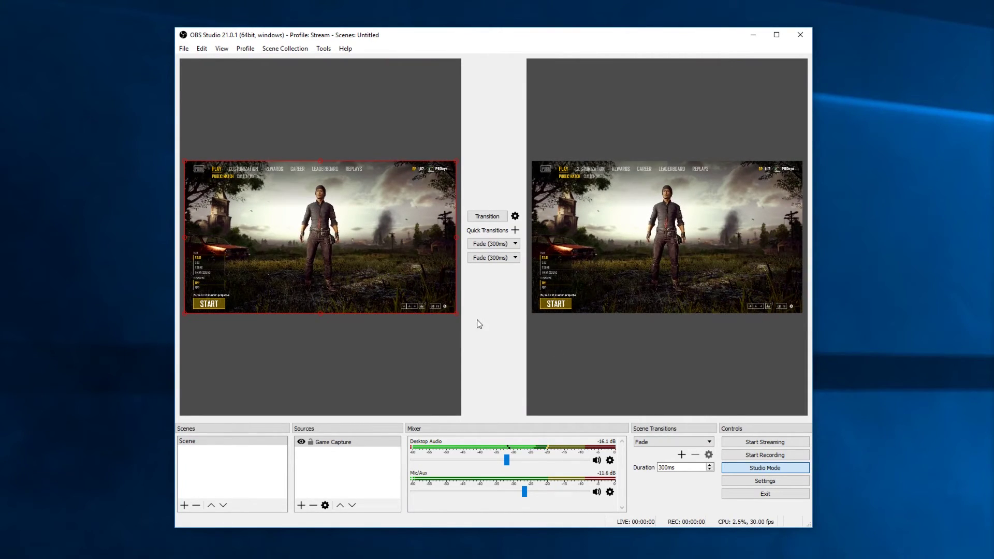
{"action": "left_click", "coordinate": [184, 505]}
{"action": "key", "text": "Return"}
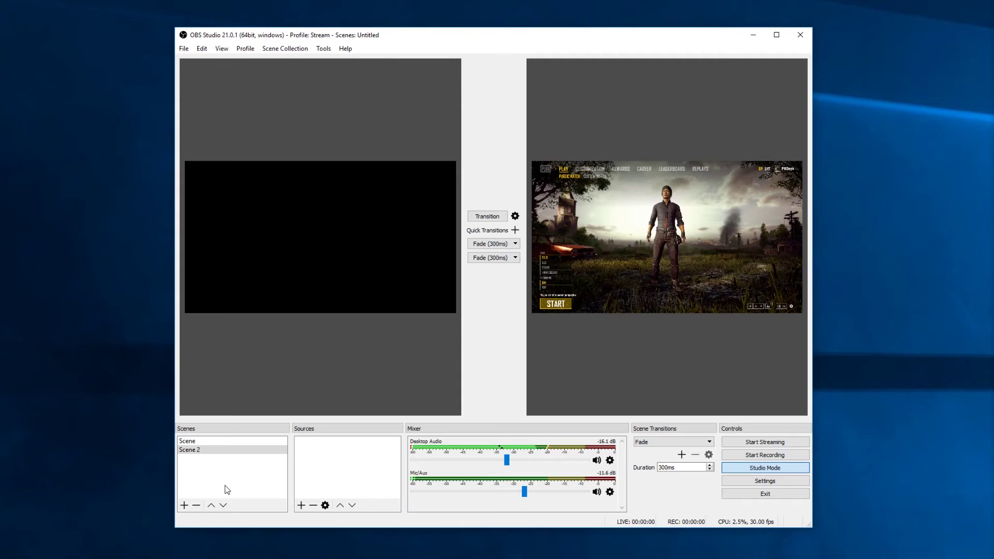
{"action": "left_click", "coordinate": [301, 506]}
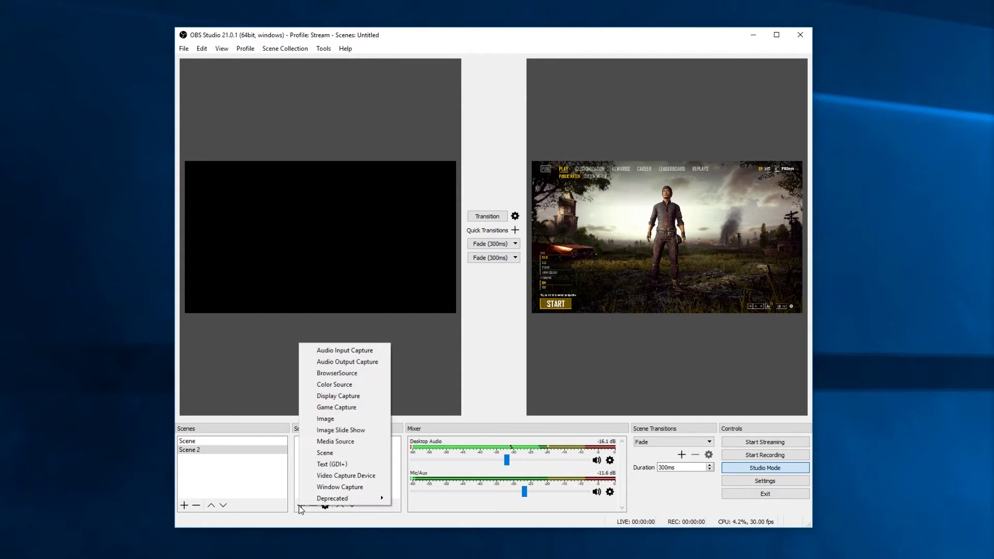
{"action": "left_click", "coordinate": [337, 373]}
{"action": "key", "text": "Return"}
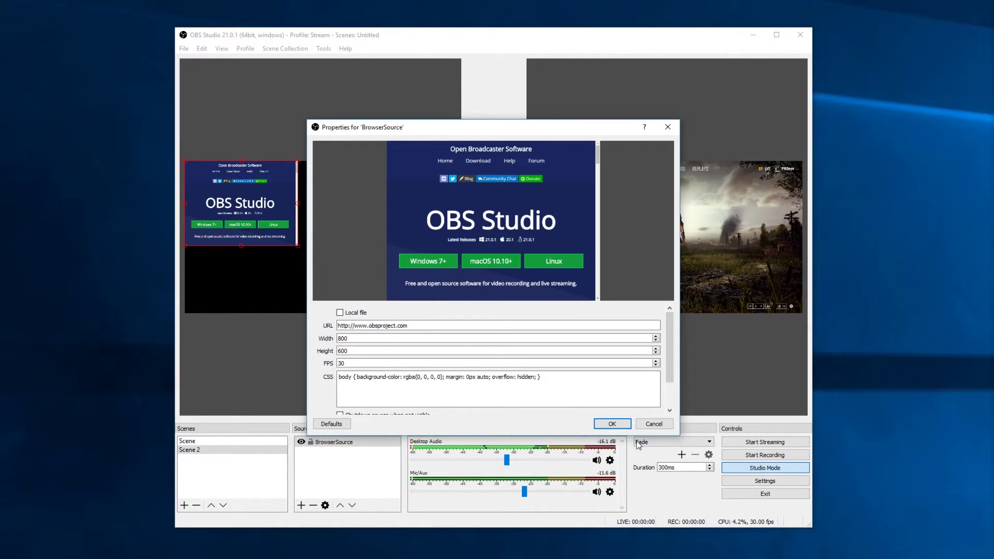
{"action": "left_click", "coordinate": [613, 424]}
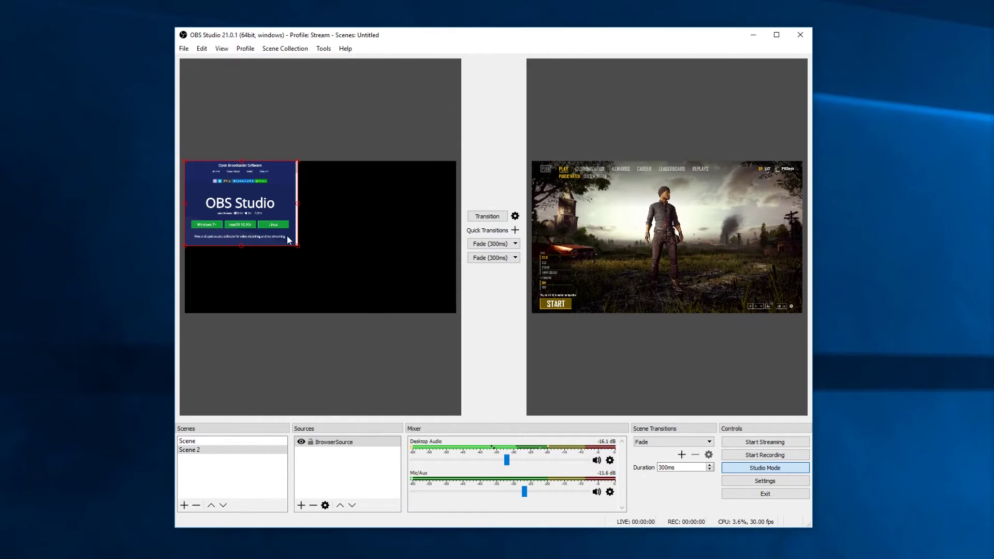
Step: Fit the browser source to fill the whole canvas
{"action": "right_click", "coordinate": [272, 220]}
{"action": "mouse_move", "coordinate": [332, 410]}
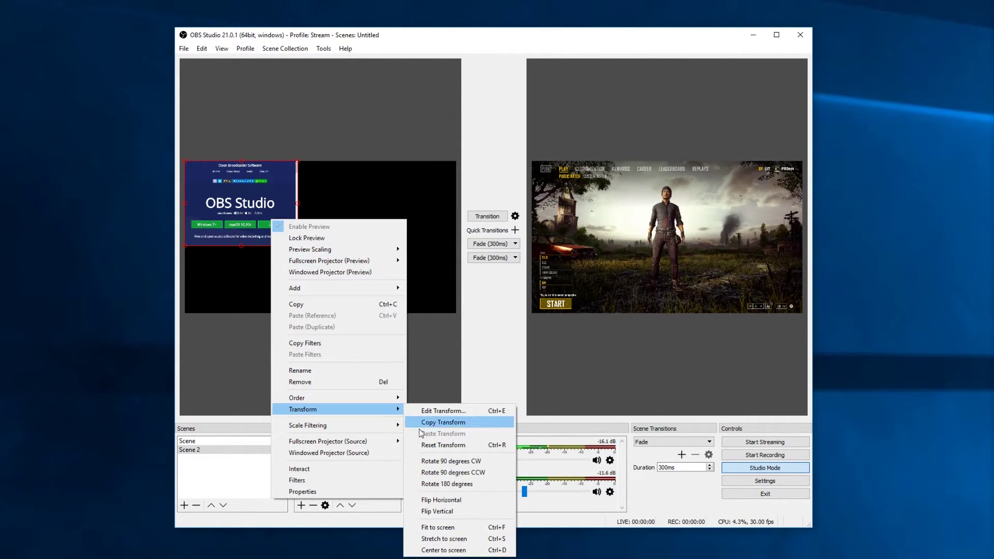
{"action": "left_click", "coordinate": [446, 527]}
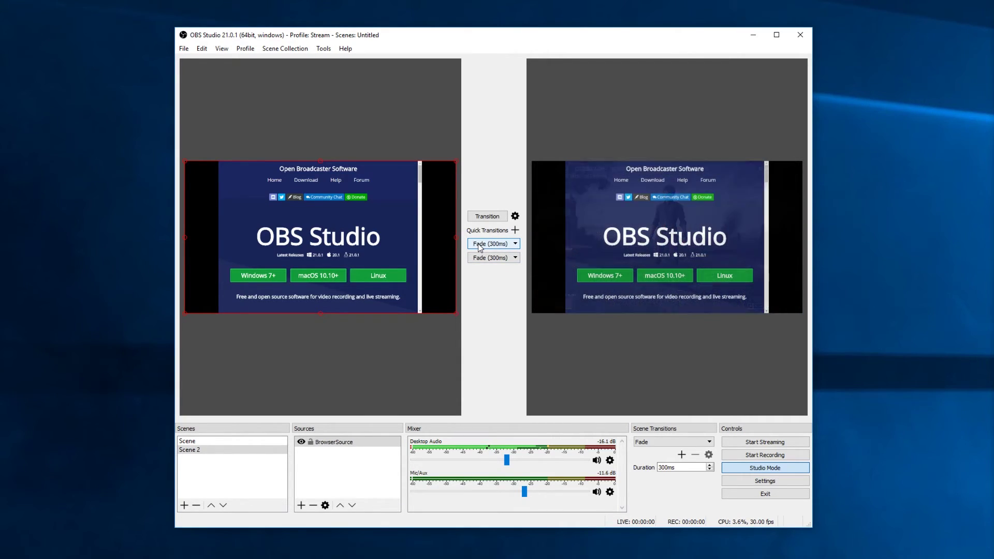
Step: Back in the first Scene, shrink the Game Capture and move it toward the centre
{"action": "key", "text": "Up"}
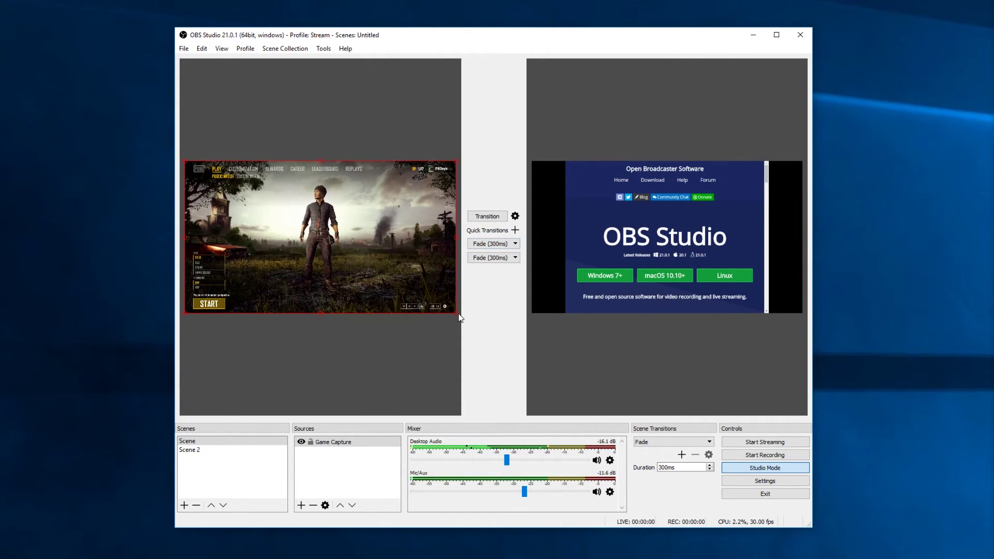
{"action": "left_click_drag", "start_coordinate": [460, 318], "coordinate": [300, 230]}
{"action": "left_click_drag", "start_coordinate": [262, 201], "coordinate": [349, 239]}
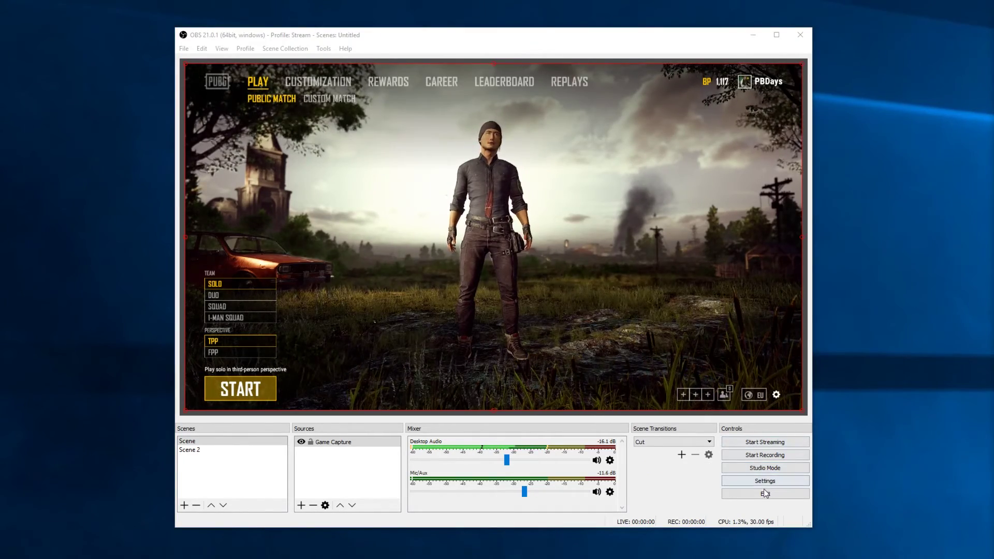
Step: Enable a 40-second stream delay in Advanced settings and save it
{"action": "left_click", "coordinate": [765, 481]}
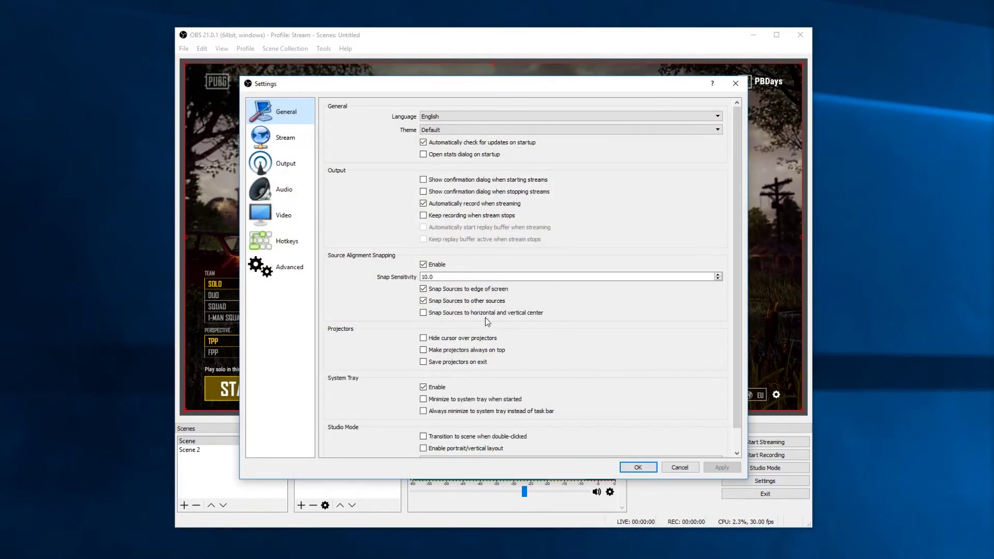
{"action": "left_click", "coordinate": [289, 273]}
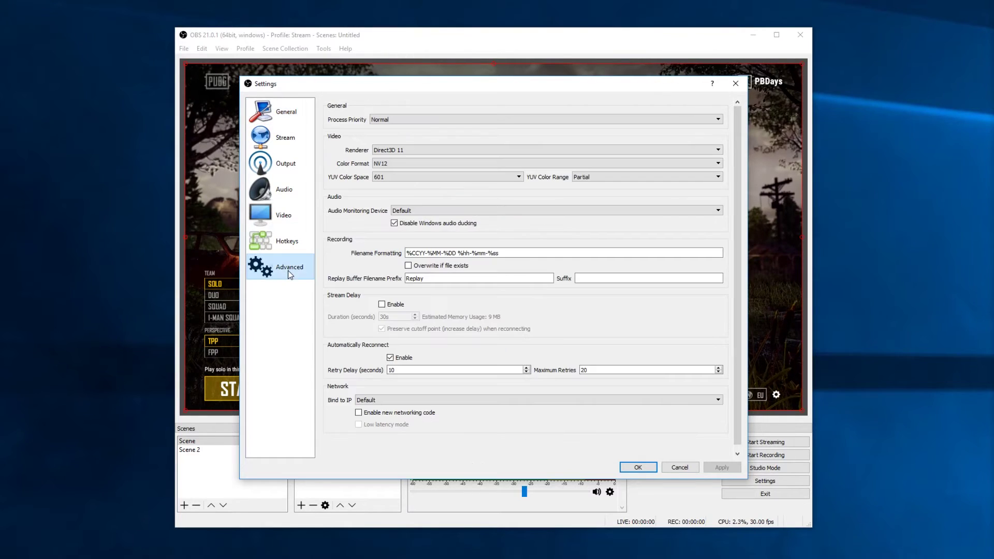
{"action": "left_click", "coordinate": [383, 305]}
{"action": "left_click", "coordinate": [415, 314]}
{"action": "left_click", "coordinate": [415, 314]}
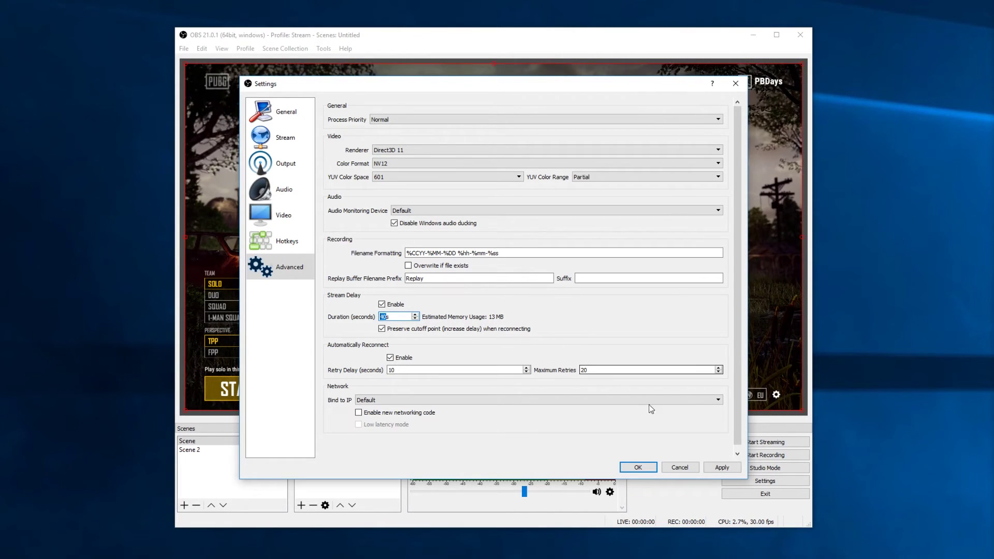
{"action": "left_click", "coordinate": [722, 467]}
{"action": "left_click", "coordinate": [638, 468]}
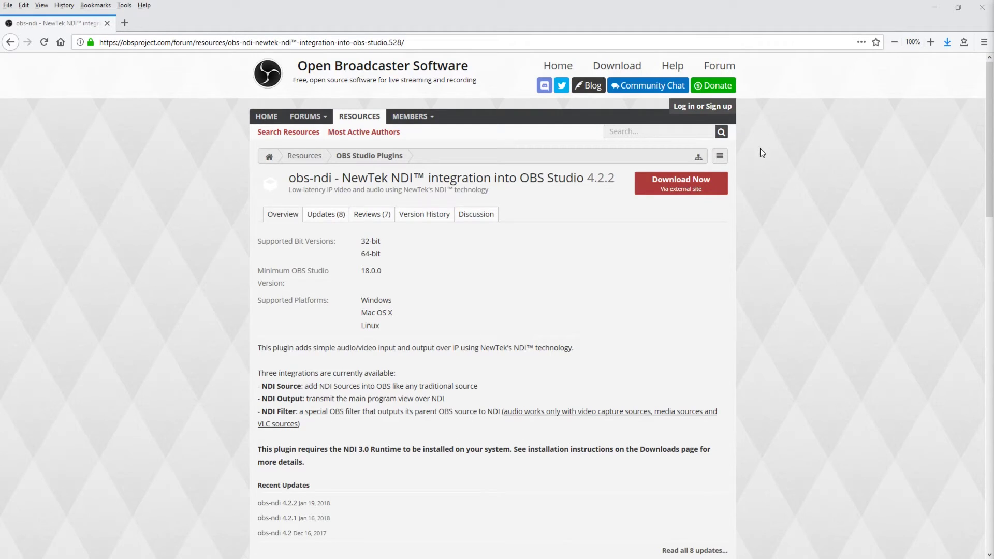
Step: Scroll through the obs-ndi plugin page, return to its top, and bring up the Streamlabs Alert Box page
{"action": "scroll", "coordinate": [769, 160], "scroll_direction": "down", "scroll_amount": 3}
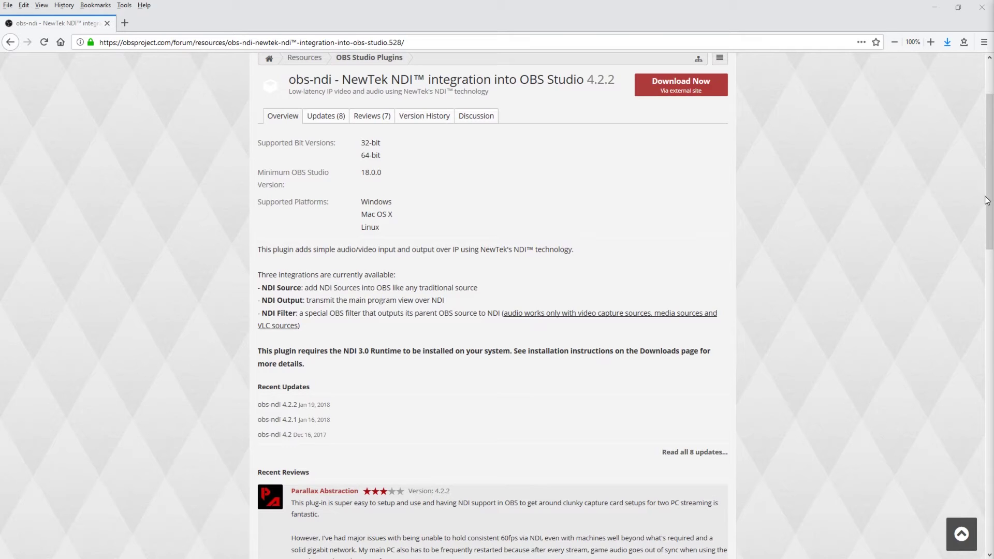
{"action": "left_click_drag", "start_coordinate": [989, 200], "coordinate": [989, 128]}
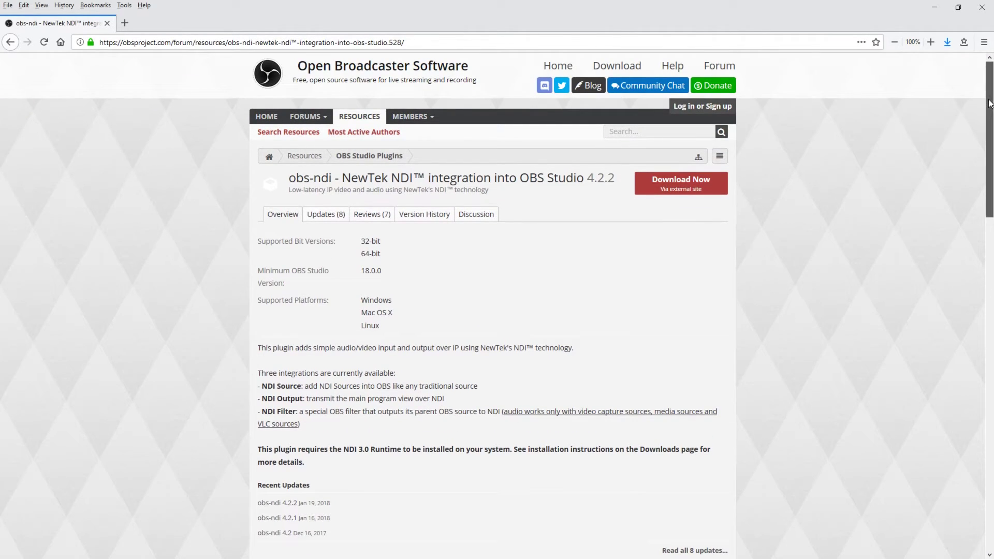
{"action": "left_click_drag", "start_coordinate": [989, 104], "coordinate": [990, 239]}
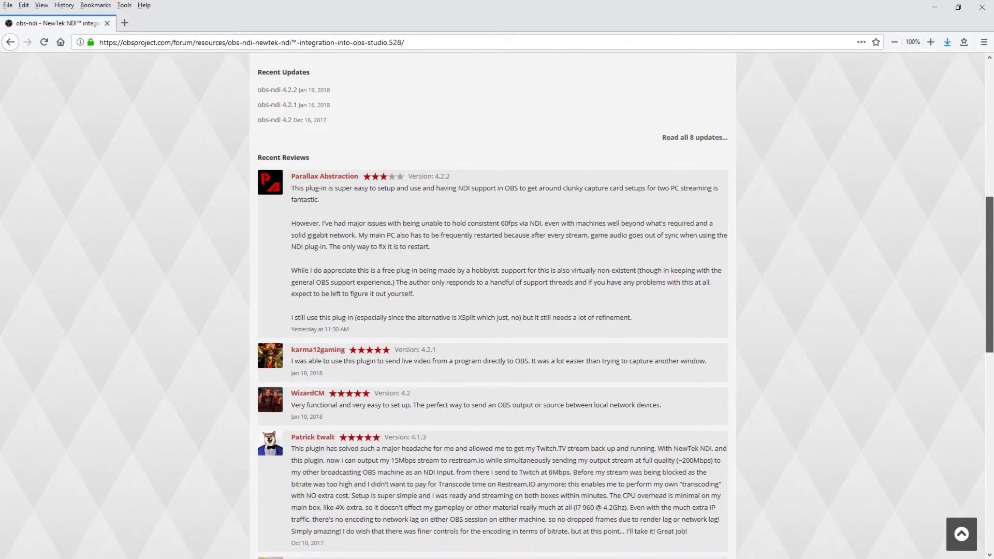
{"action": "key", "text": "Home"}
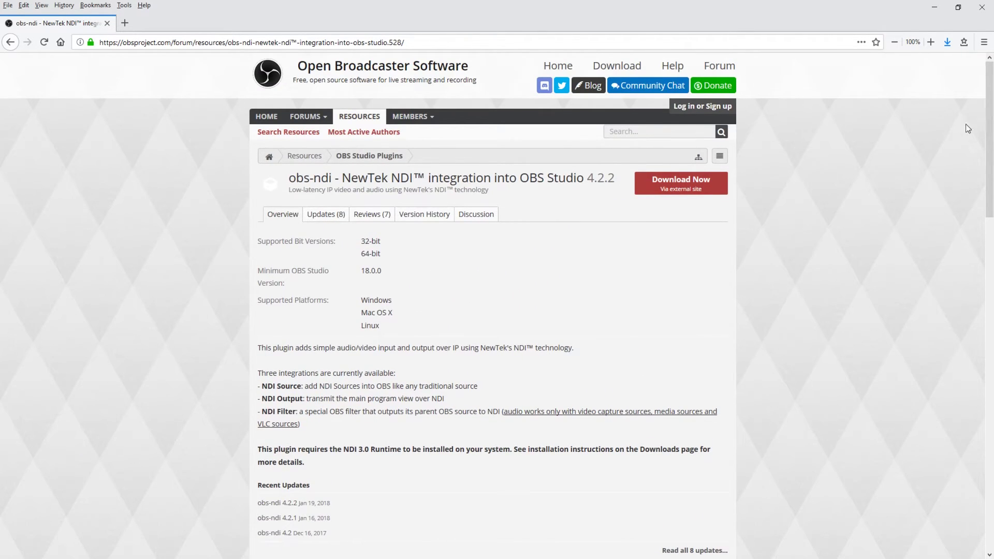
{"action": "scroll", "coordinate": [927, 171], "scroll_direction": "down", "scroll_amount": 2}
{"action": "left_click_drag", "start_coordinate": [987, 153], "coordinate": [989, 122]}
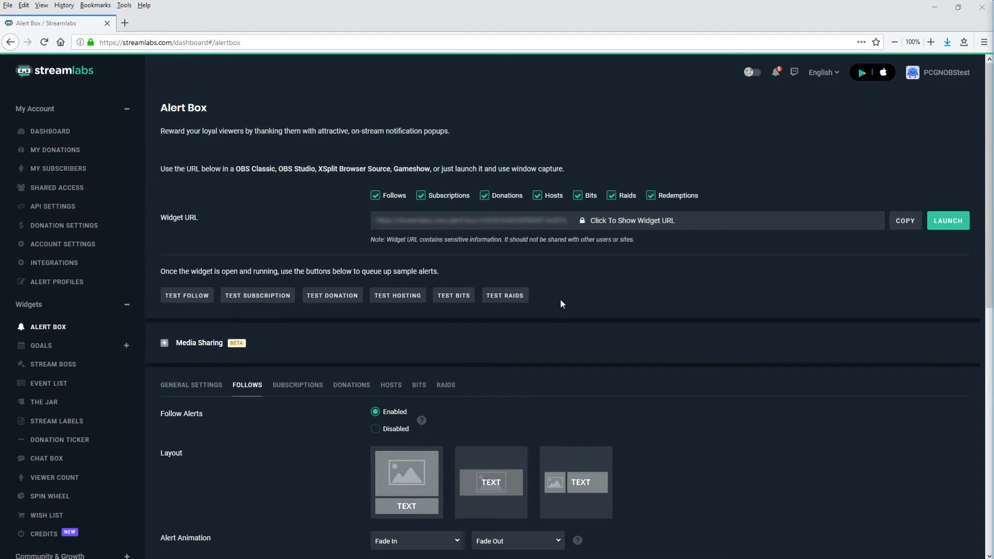
Step: Look over the Follows alert settings, copy the Alert Box widget URL, and bring OBS forward
{"action": "scroll", "coordinate": [645, 303], "scroll_direction": "down", "scroll_amount": 7}
{"action": "scroll", "coordinate": [52, 207], "scroll_direction": "up", "scroll_amount": 4}
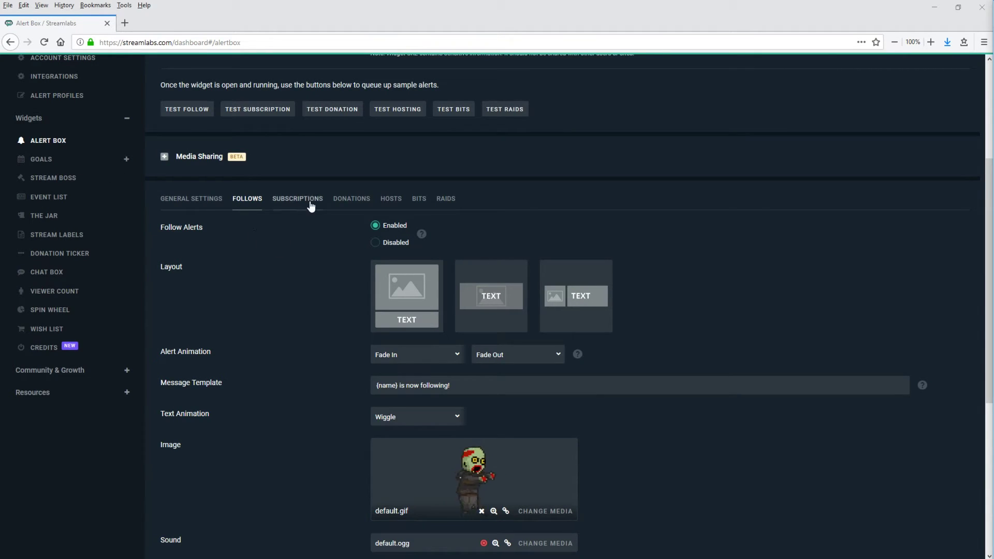
{"action": "scroll", "coordinate": [323, 273], "scroll_direction": "down", "scroll_amount": 4}
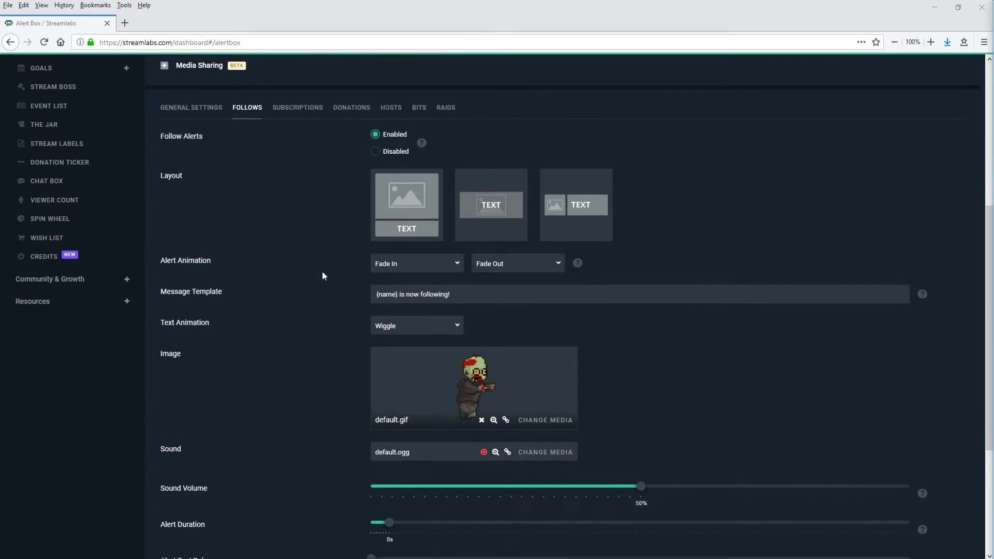
{"action": "scroll", "coordinate": [323, 273], "scroll_direction": "down", "scroll_amount": 2}
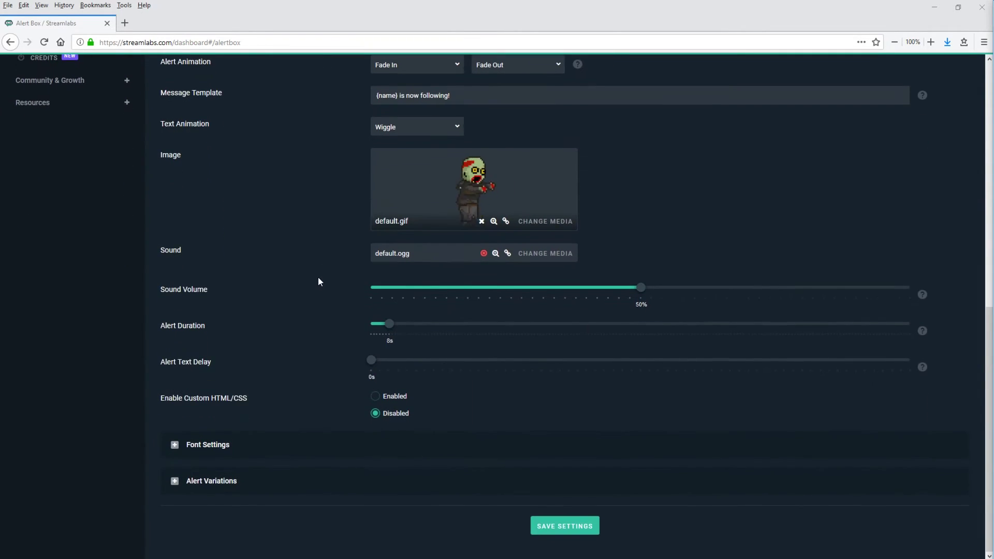
{"action": "scroll", "coordinate": [319, 393], "scroll_direction": "up", "scroll_amount": 10}
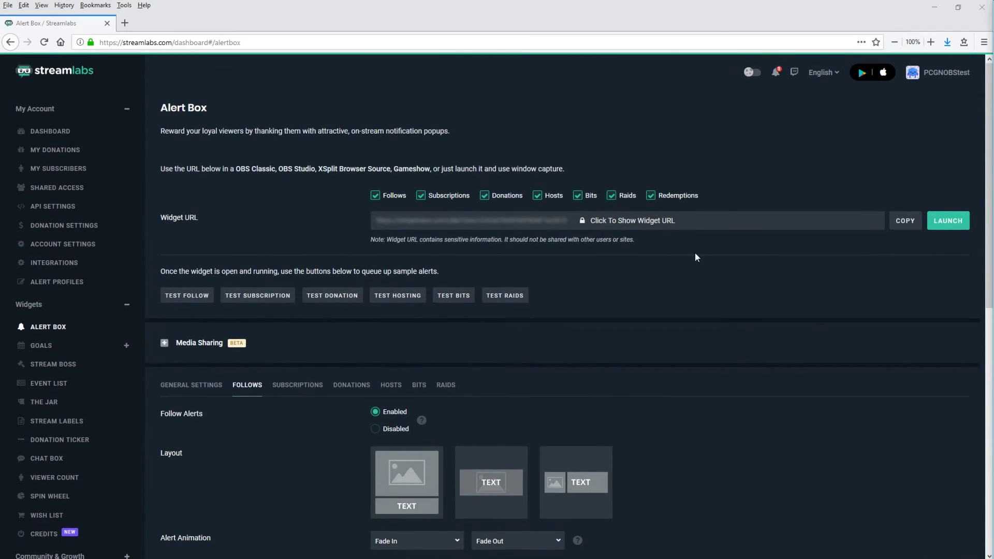
{"action": "left_click", "coordinate": [906, 223]}
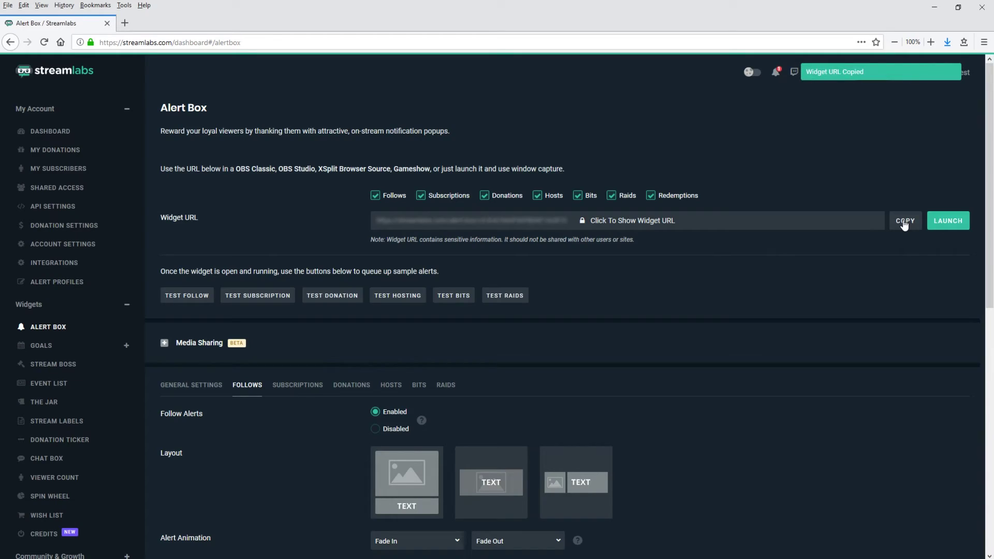
{"action": "left_click", "coordinate": [936, 8]}
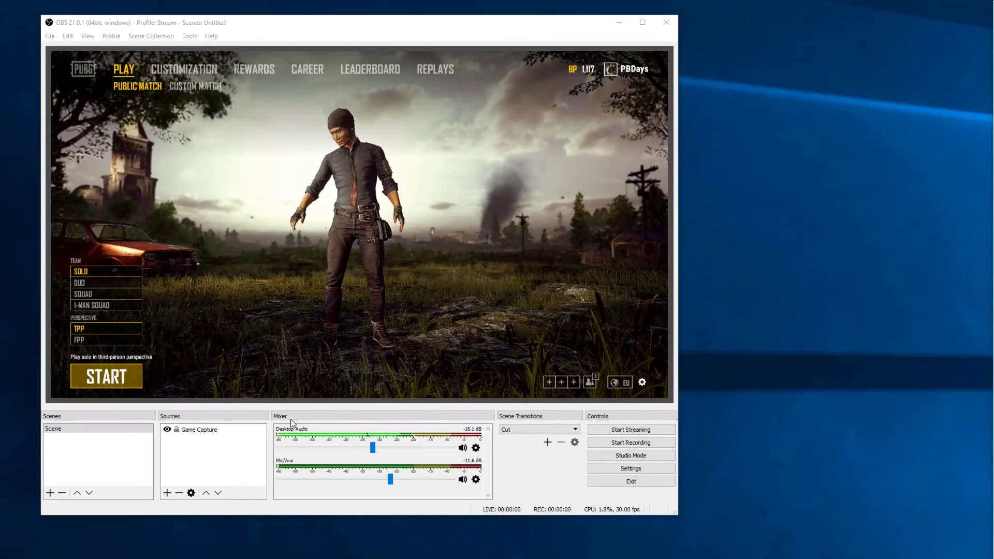
Step: Add an 'Alerts' browser source using the copied Streamlabs widget URL and centre it over the game capture
{"action": "left_click", "coordinate": [167, 493]}
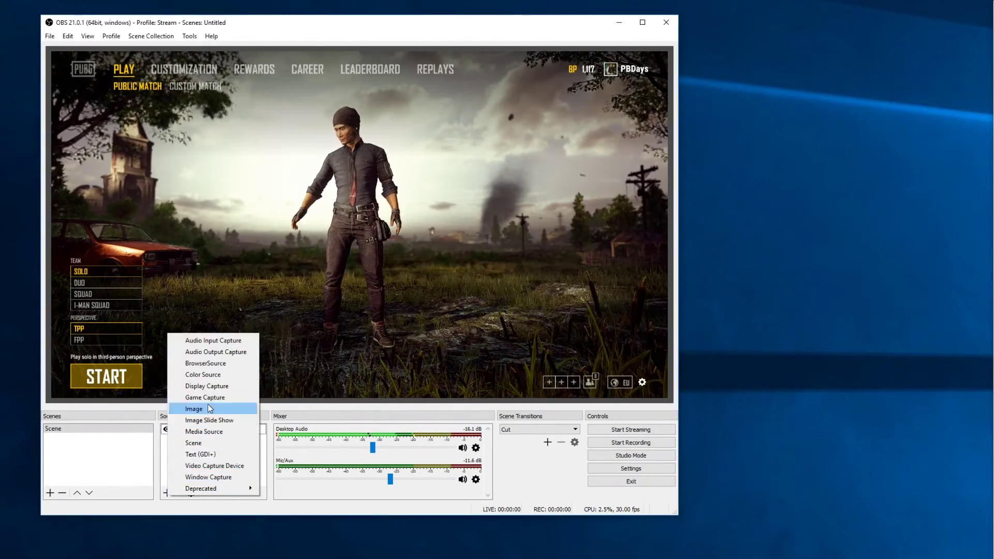
{"action": "left_click", "coordinate": [235, 361]}
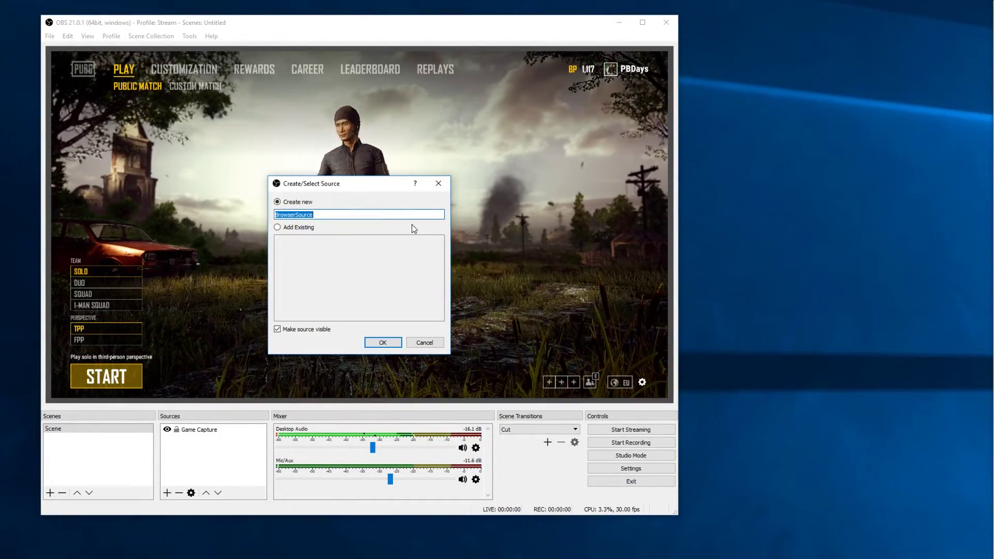
{"action": "type", "text": "Alerts"}
{"action": "key", "text": "Return"}
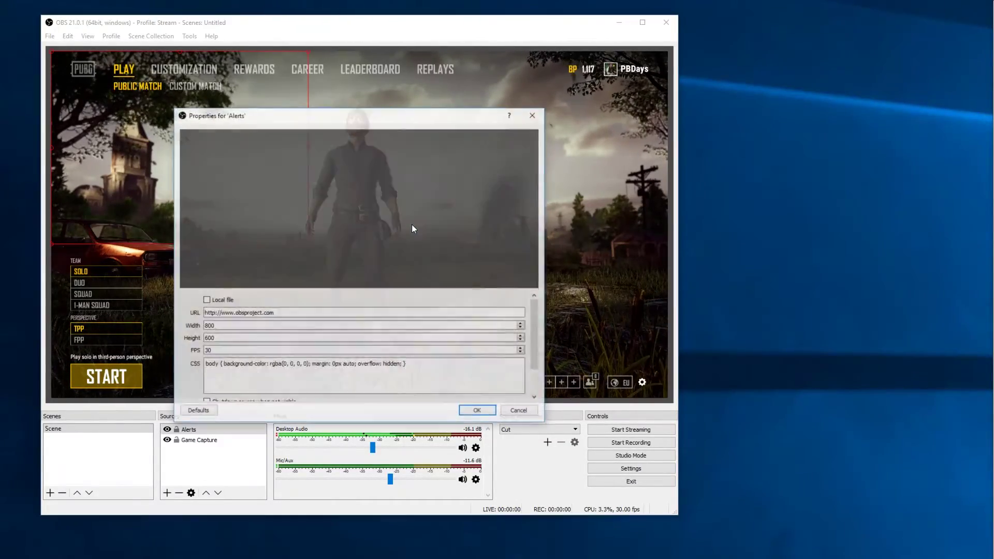
{"action": "double_click", "coordinate": [272, 314]}
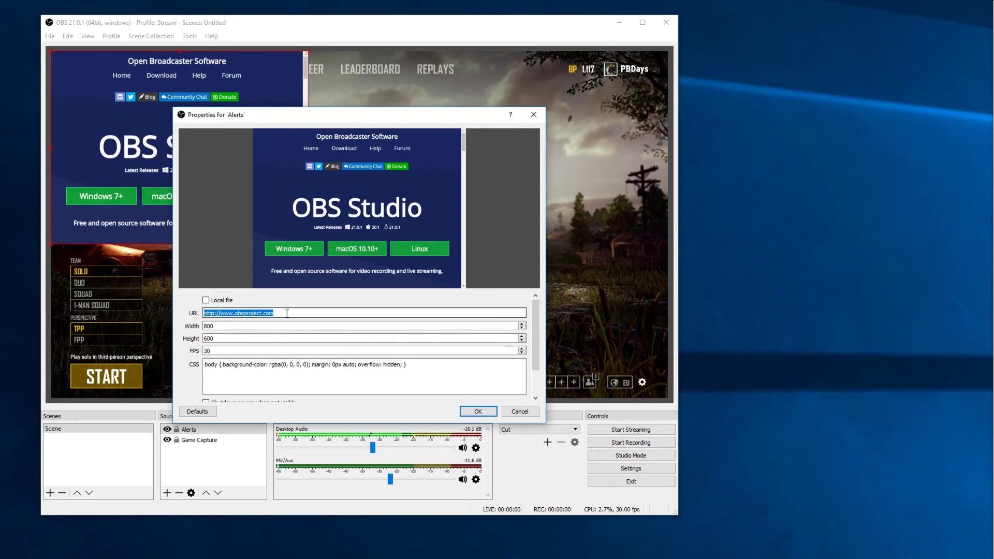
{"action": "key", "text": "ctrl+v"}
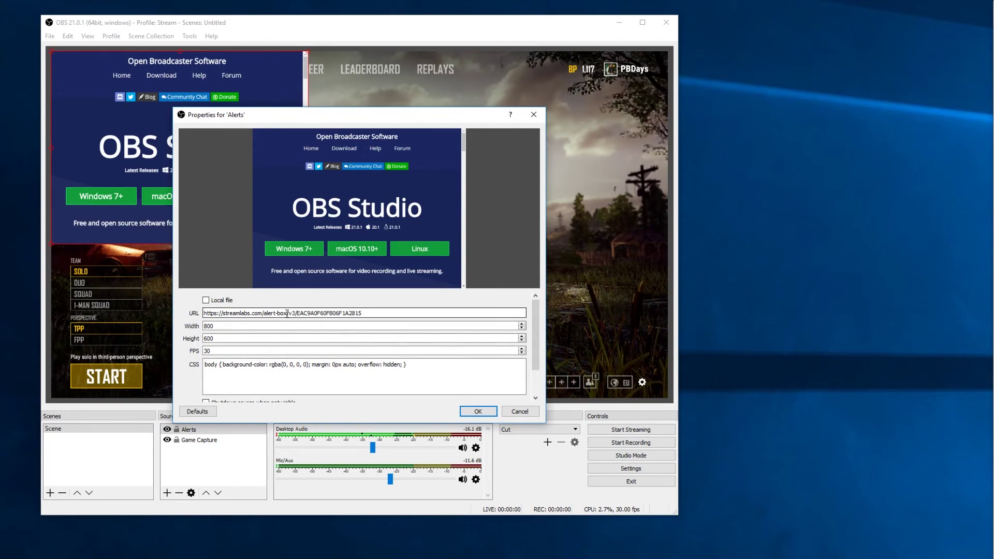
{"action": "left_click", "coordinate": [476, 412]}
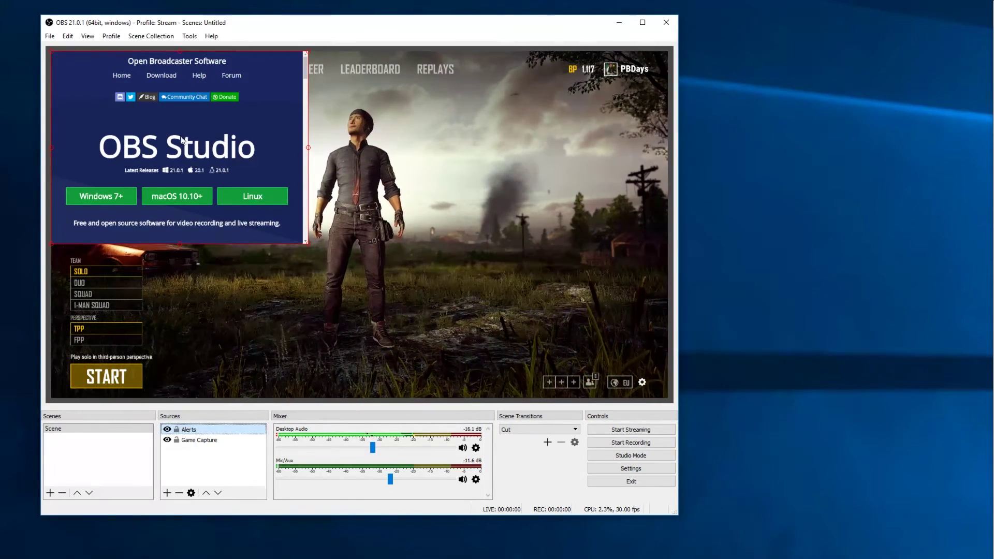
{"action": "left_click_drag", "start_coordinate": [183, 140], "coordinate": [361, 206]}
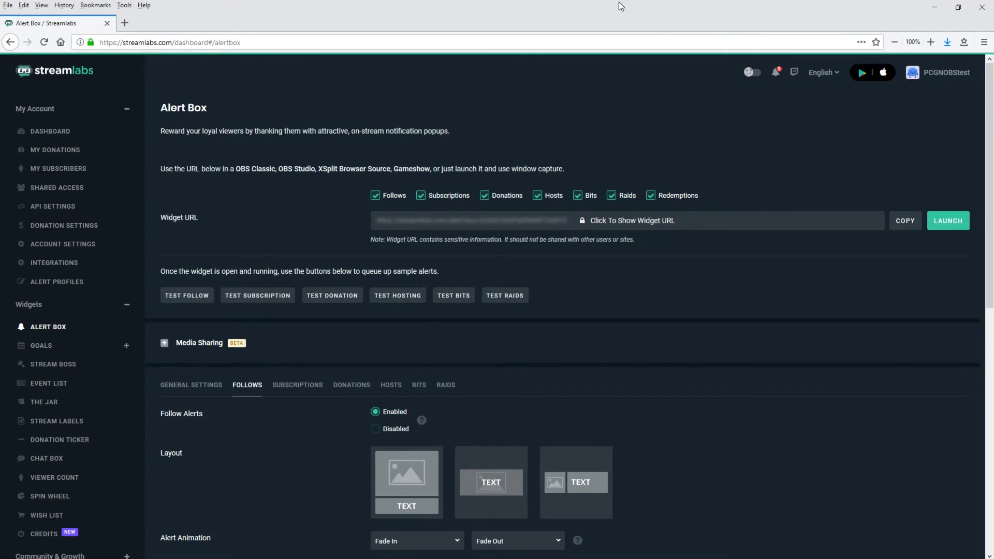
{"action": "left_click_drag", "start_coordinate": [621, 6], "coordinate": [915, 128]}
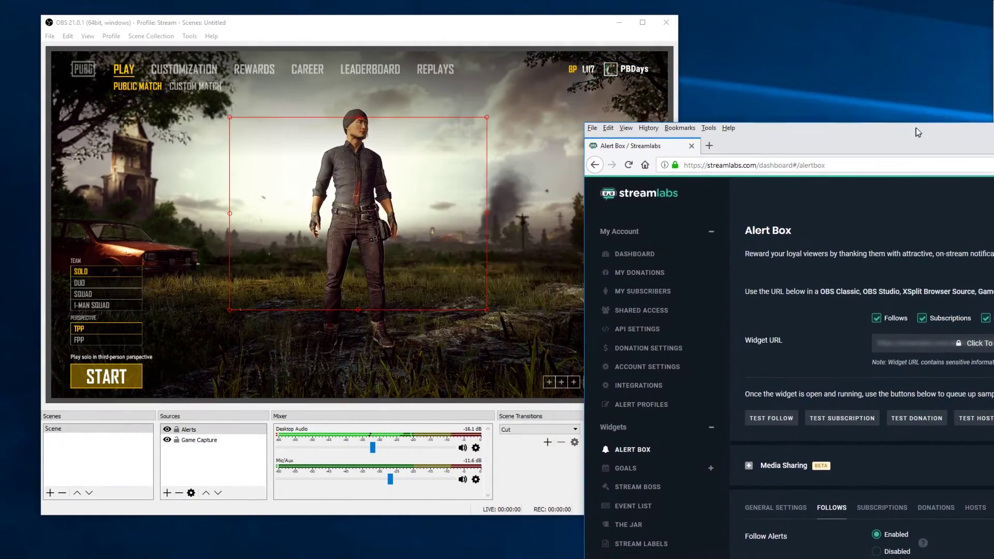
Step: Fire a test subscription alert from the Streamlabs Alert Box page and watch it in OBS
{"action": "left_click", "coordinate": [495, 29]}
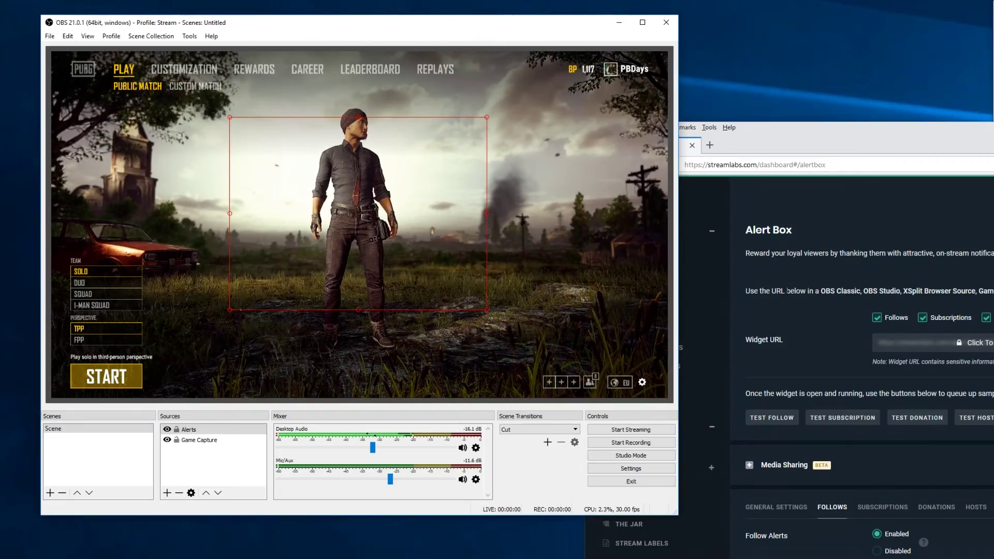
{"action": "left_click", "coordinate": [840, 422]}
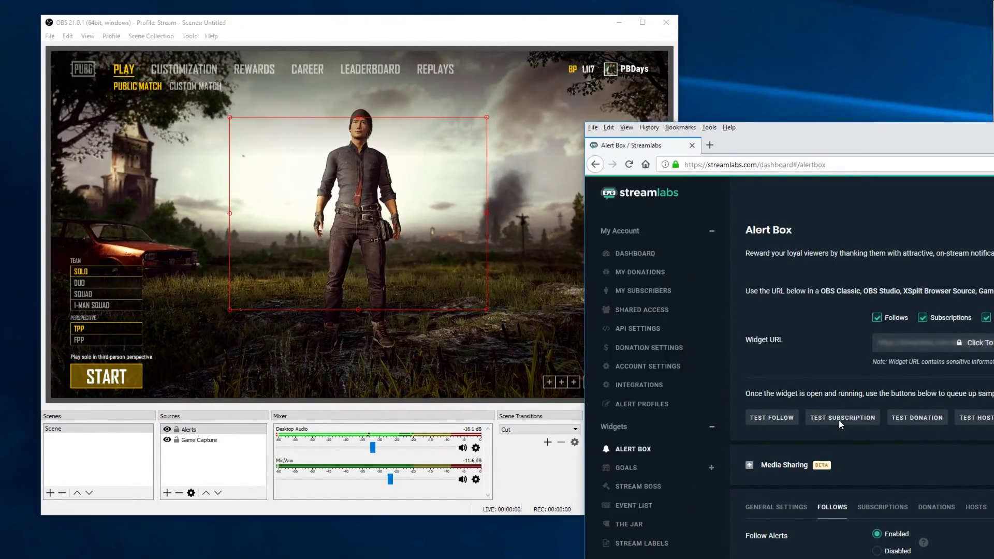
{"action": "left_click", "coordinate": [839, 420]}
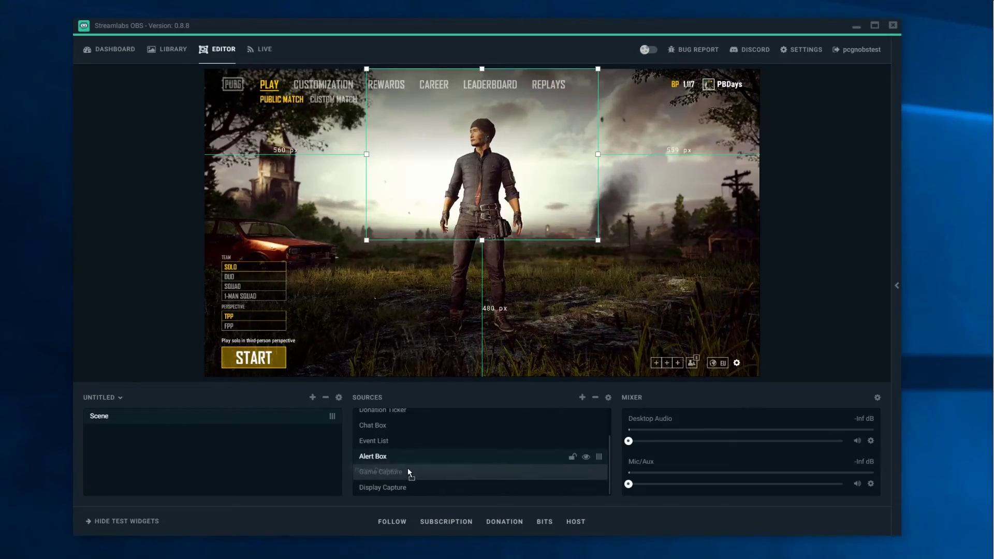
{"action": "left_click_drag", "start_coordinate": [408, 468], "coordinate": [409, 471]}
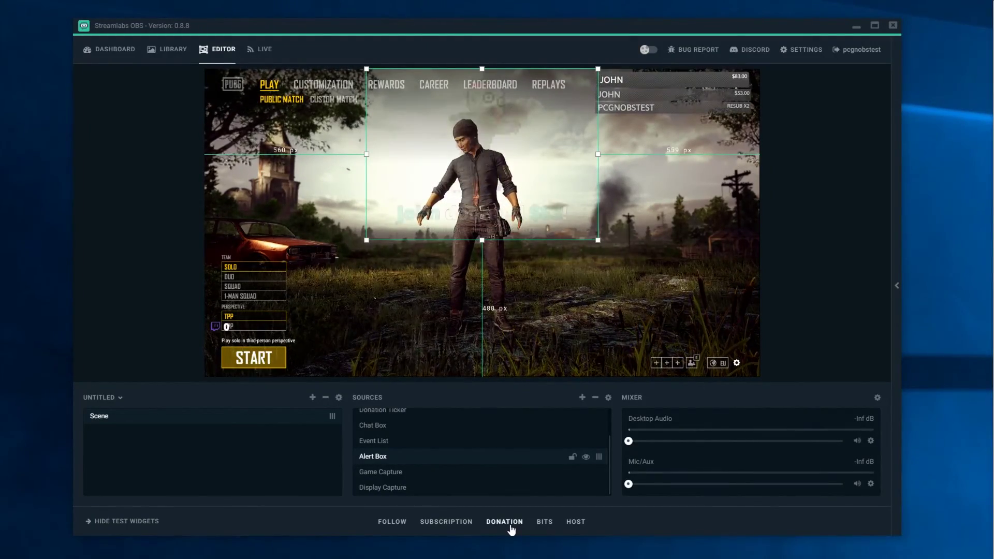
Step: Trigger test bits and follow alerts from the Streamlabs OBS test widgets bar
{"action": "left_click", "coordinate": [545, 522]}
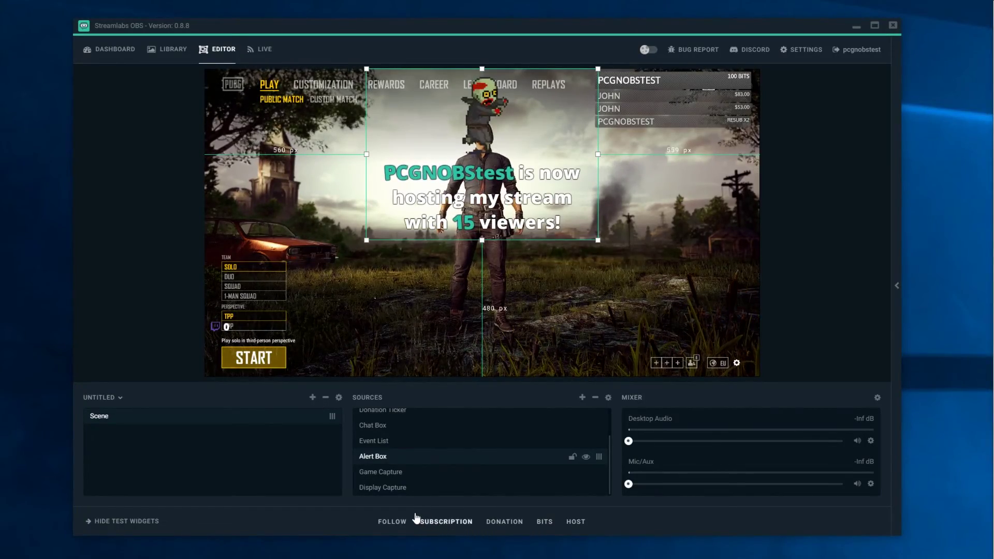
{"action": "left_click", "coordinate": [398, 522]}
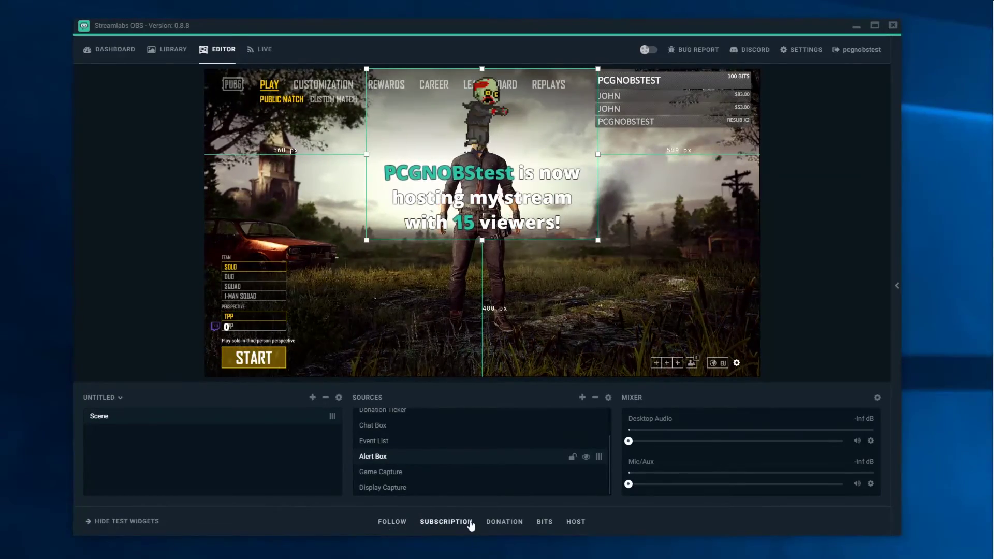